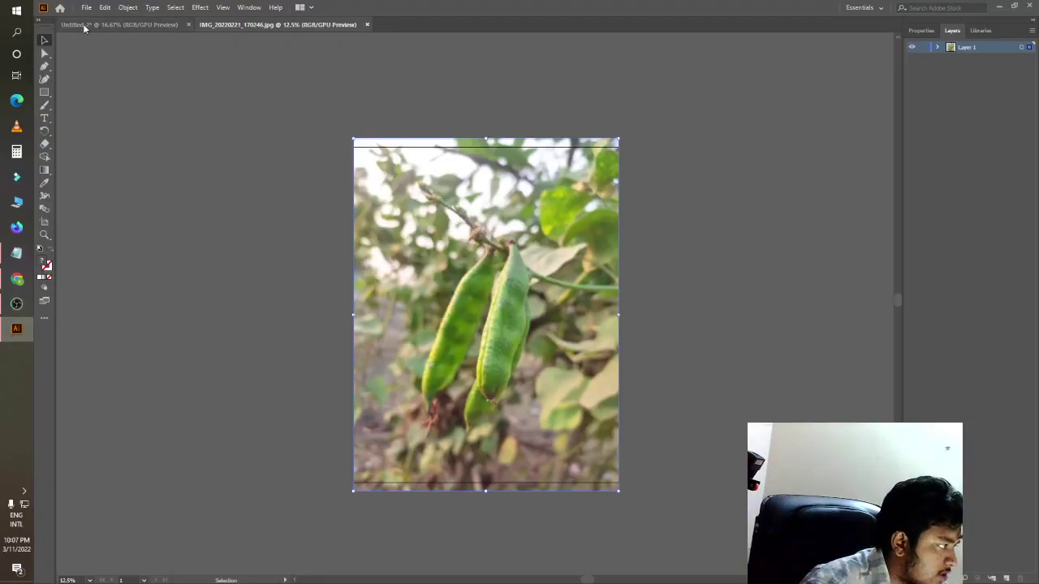
Step: Close the Untitled-2 document without saving it
left_click(85, 25)
scroll(395, 239, "down", 4)
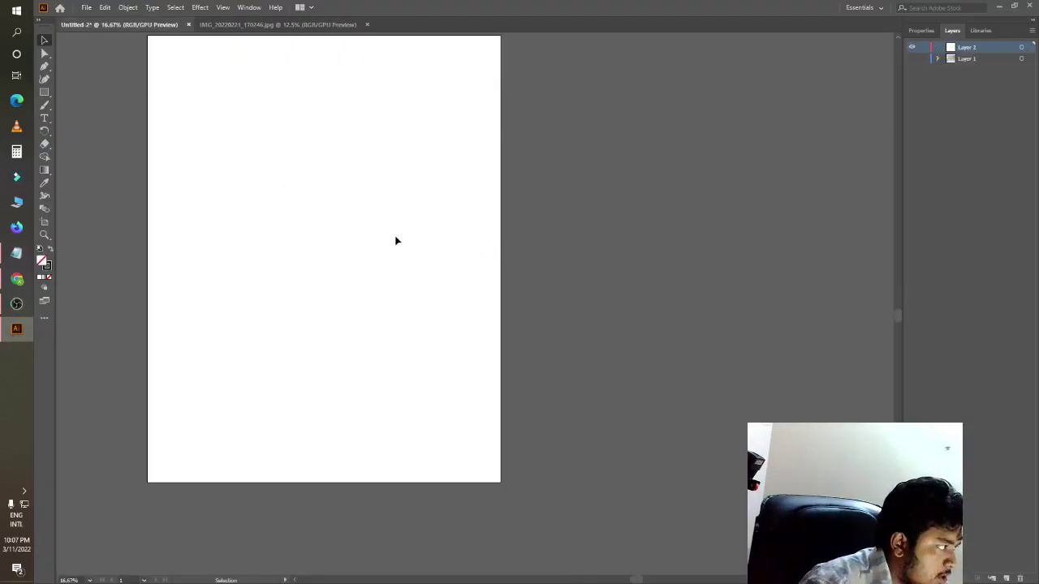
scroll(243, 162, "up", 3)
left_click(188, 25)
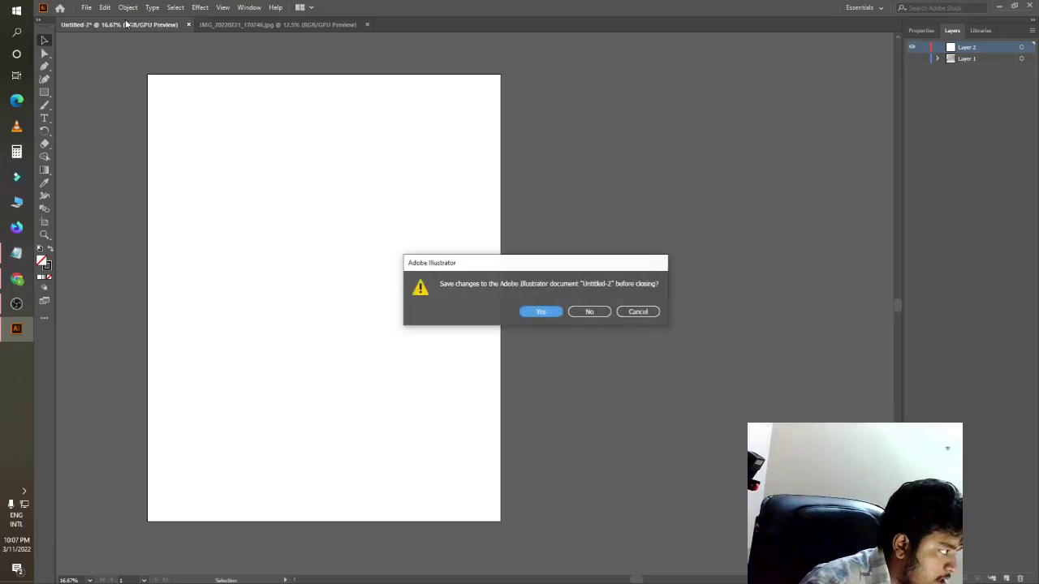
left_click(572, 318)
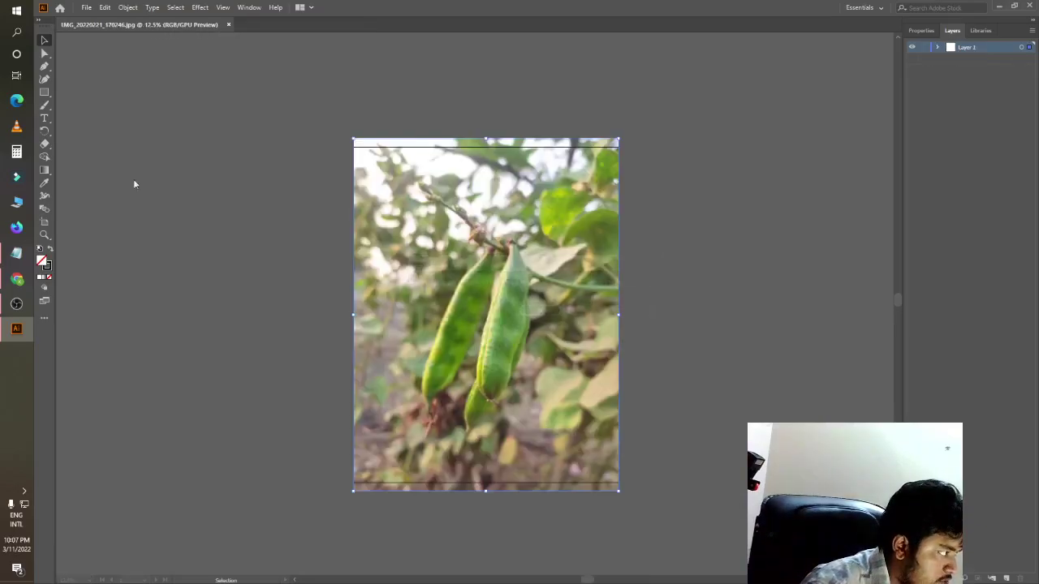
Step: Create a new blank 3000 × 3800 px document, then return to the bean photo
left_click(86, 8)
left_click(105, 20)
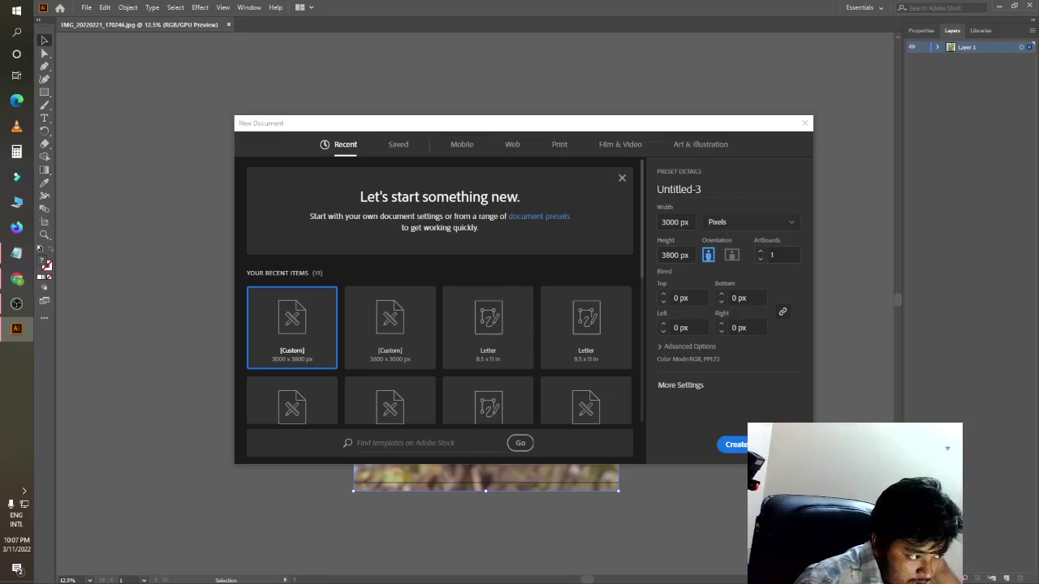
left_click(734, 443)
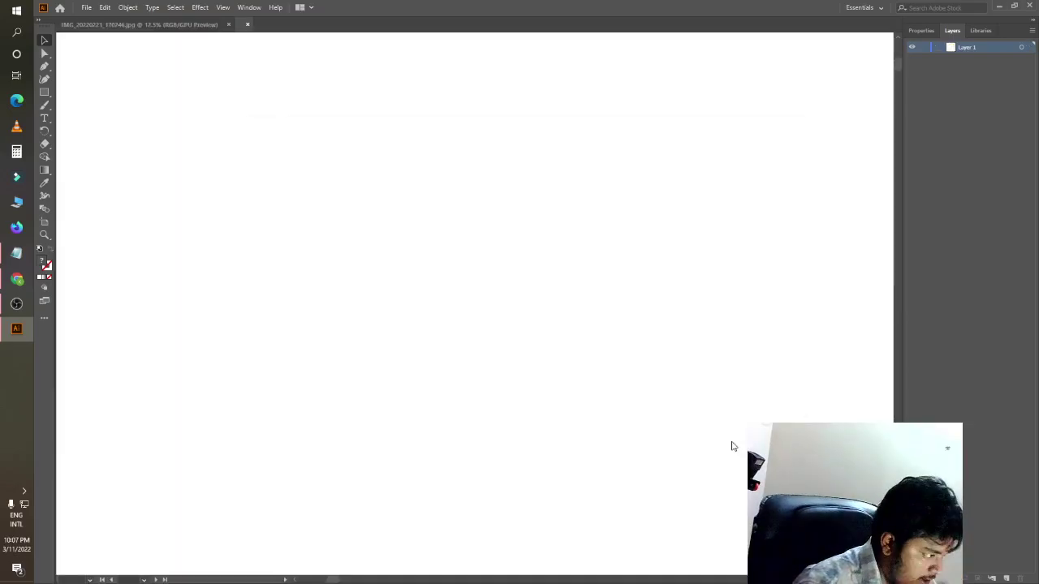
left_click(126, 24)
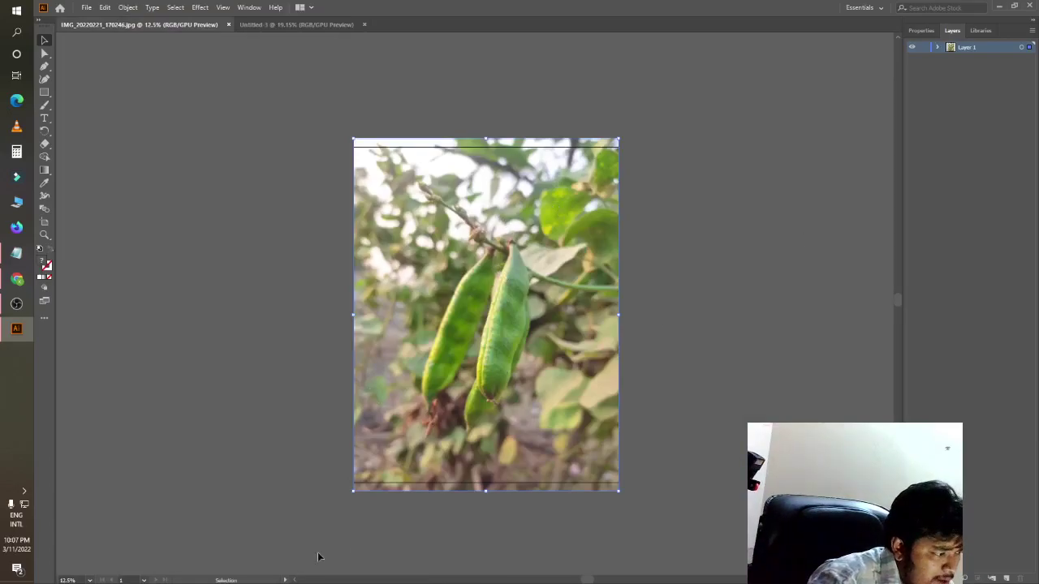
Step: Drag the bean photo into the new Untitled-3 document
left_click_drag(483, 375, 436, 388)
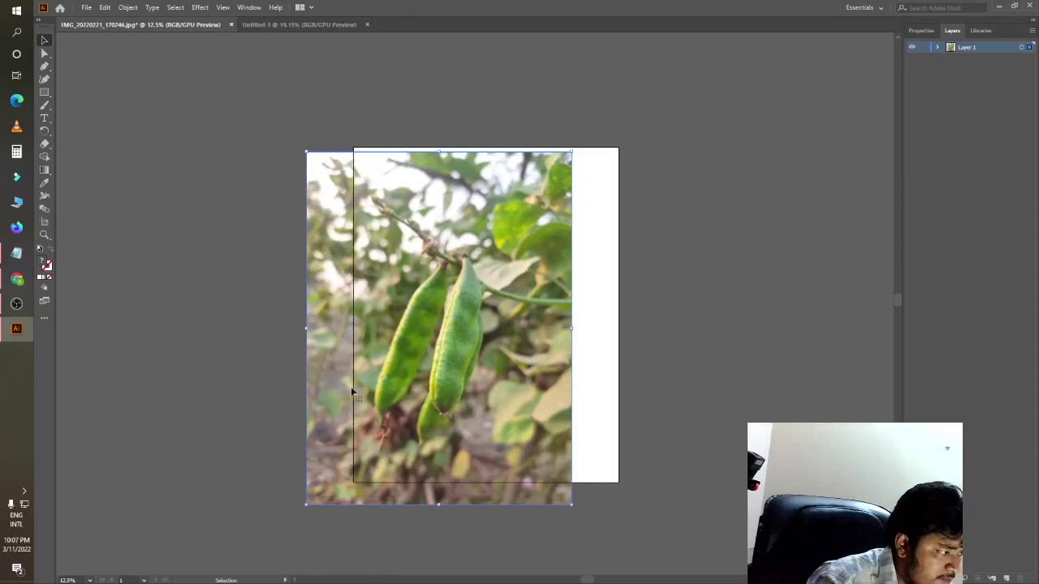
mouse_move(352, 393)
left_mouse_down()
mouse_move(481, 337)
mouse_move(571, 339)
left_mouse_up()
mouse_move(580, 290)
left_mouse_down()
mouse_move(257, 24)
mouse_move(500, 292)
left_mouse_up()
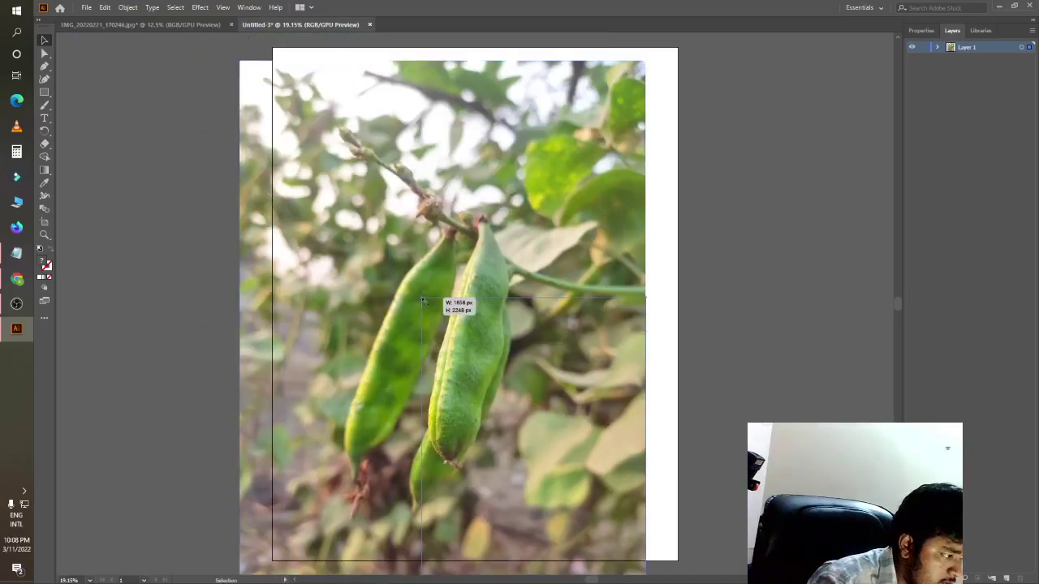
Step: Resize the photo with its corner handles to fill the whole artboard, then zoom out
left_click_drag(238, 62, 442, 297)
mouse_move(518, 408)
left_mouse_down()
mouse_move(431, 233)
mouse_move(351, 158)
left_mouse_up()
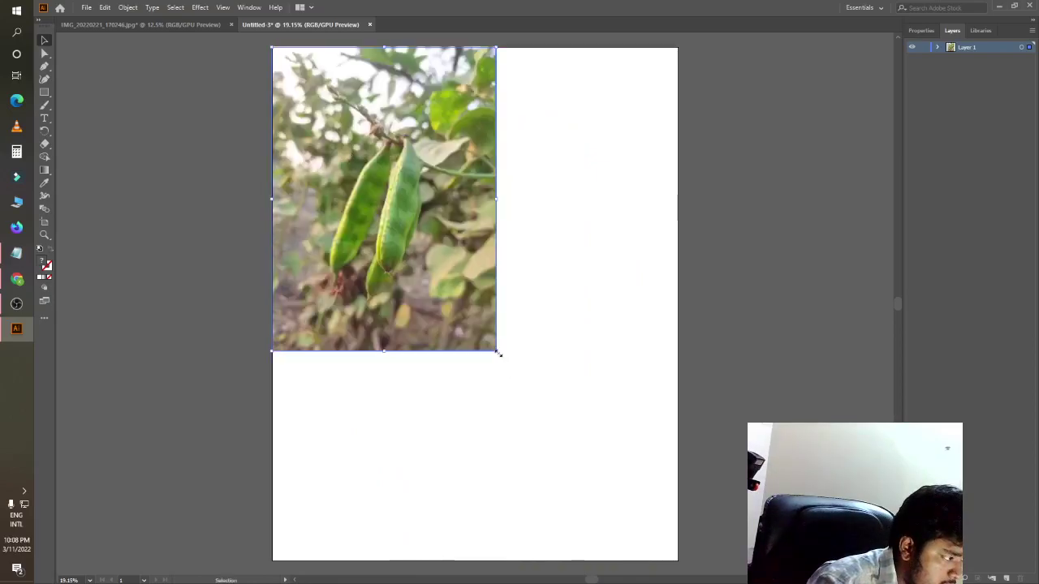
left_click_drag(499, 353, 679, 564)
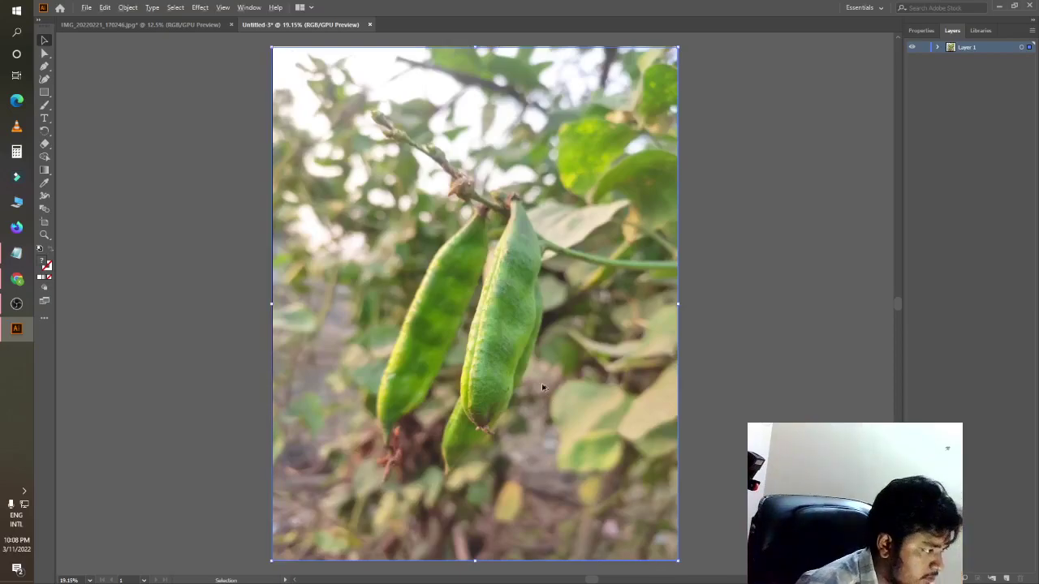
key("ctrl+minus")
scroll(626, 372, "up", 2)
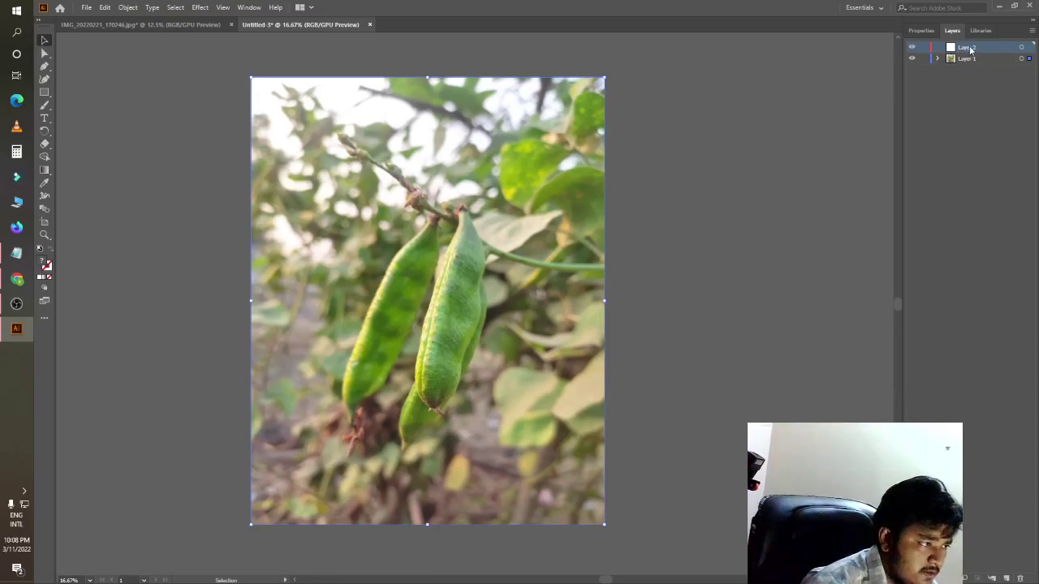
Step: Select the photo on Layer 1 and lower its opacity to 57%
left_click(842, 92)
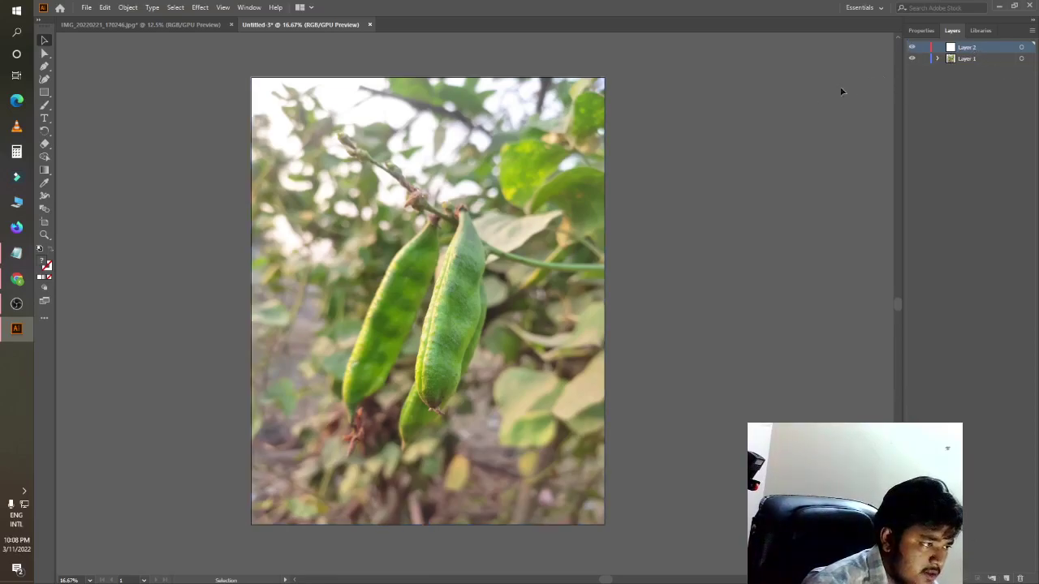
left_click(957, 62)
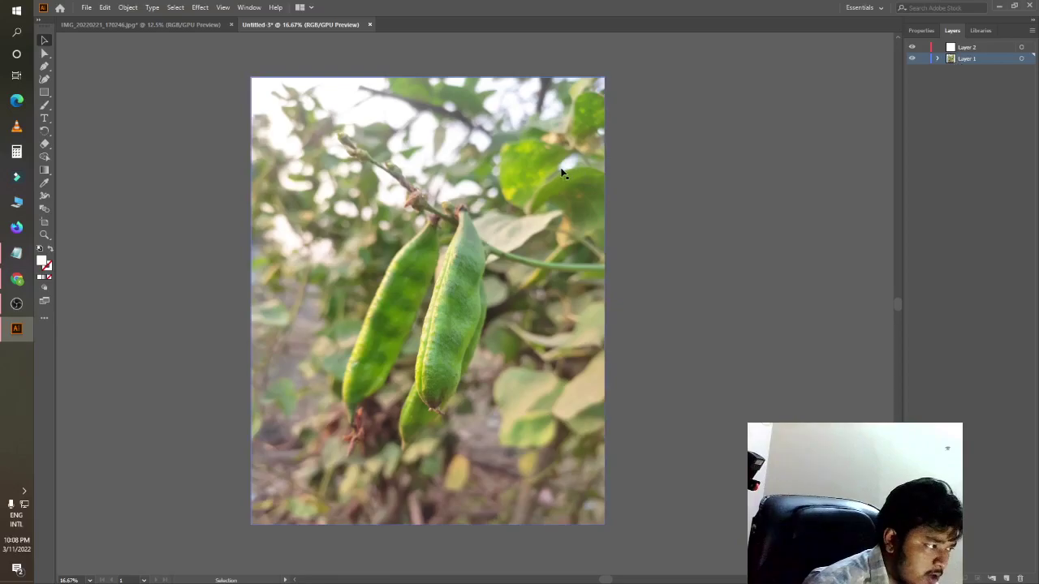
left_click(563, 170)
left_click(920, 31)
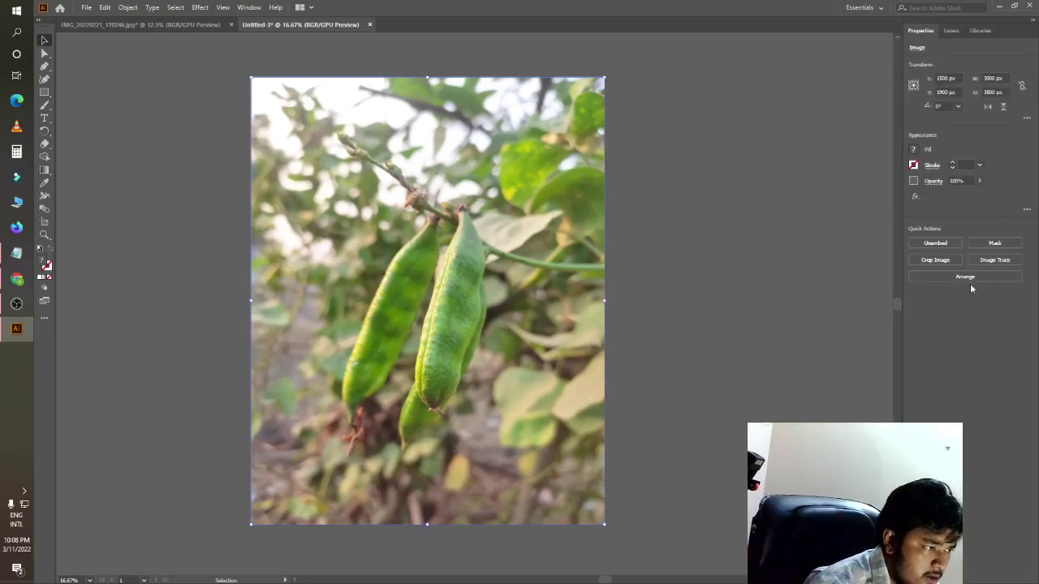
left_click(979, 181)
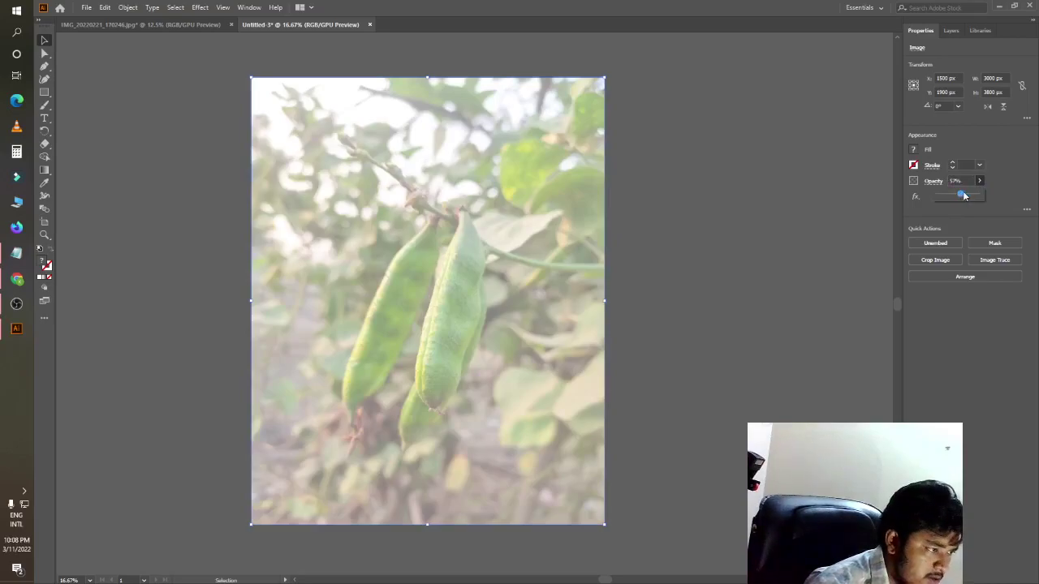
left_click(805, 219)
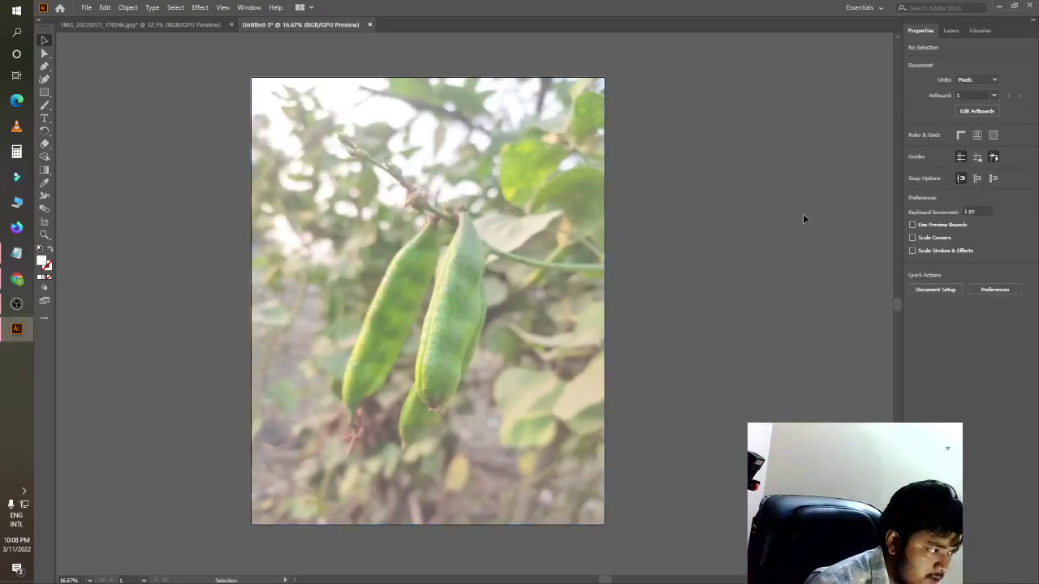
left_click(951, 30)
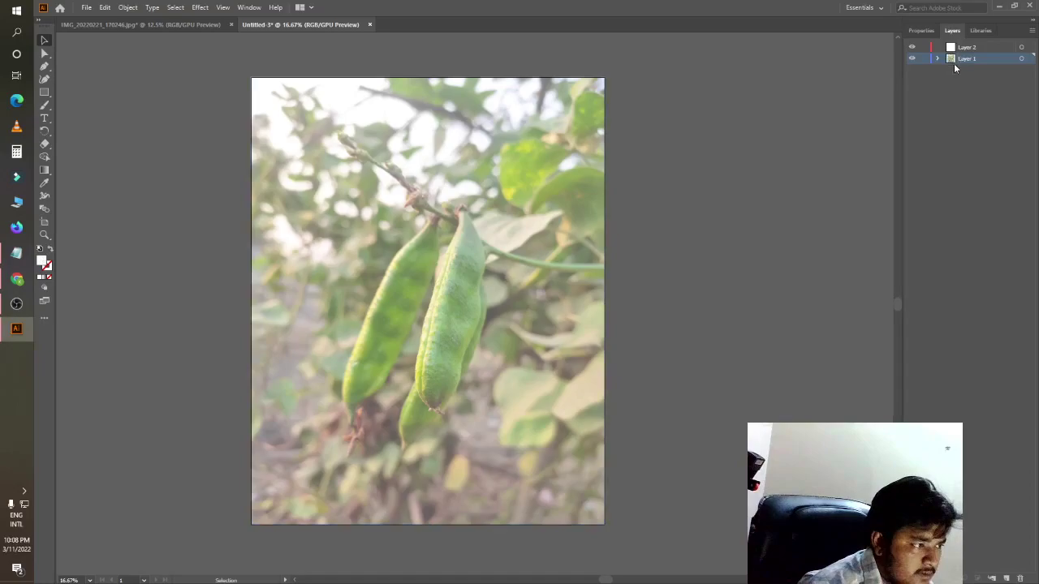
Step: Choose the Paintbrush with the 3 pt. Round brush and a black stroke
left_click(921, 30)
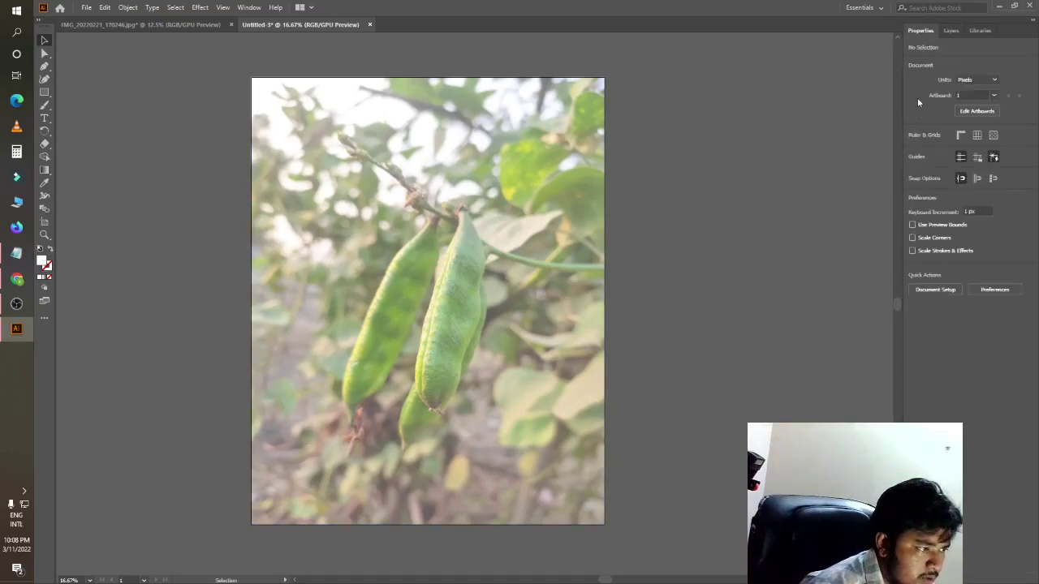
left_click(45, 105)
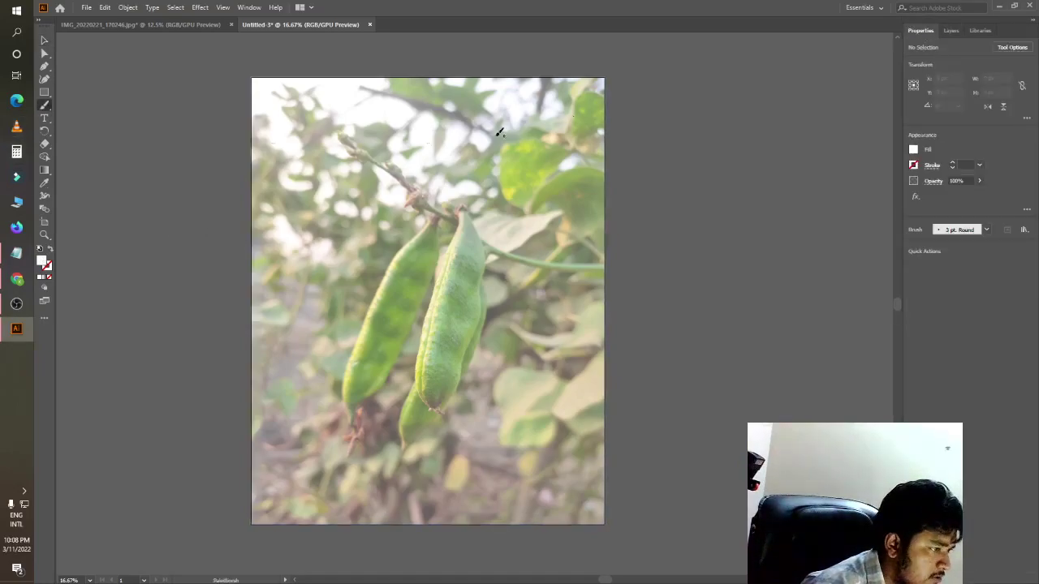
left_click(986, 230)
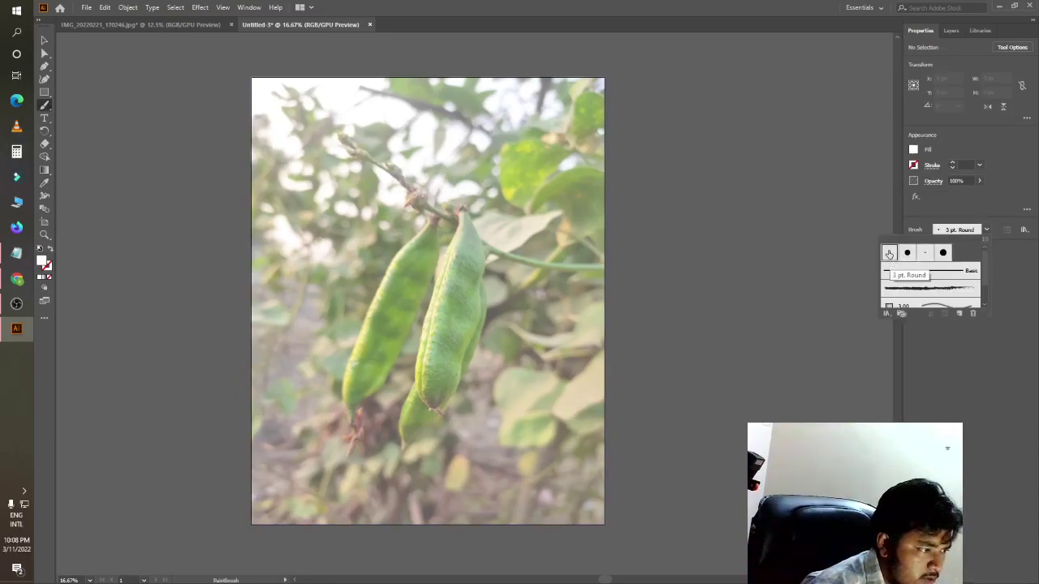
left_click(914, 167)
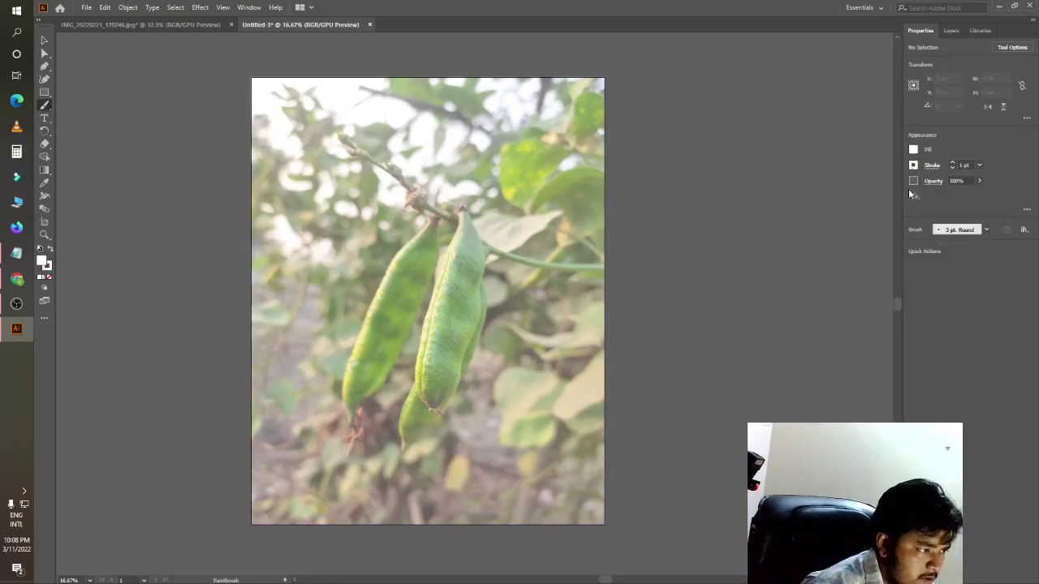
left_click(803, 244)
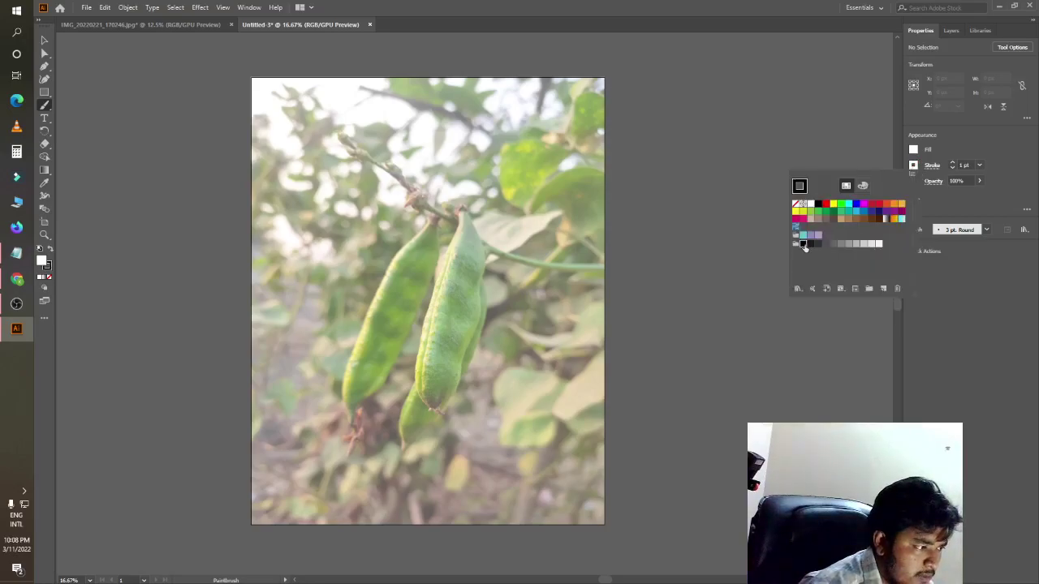
left_click(725, 272)
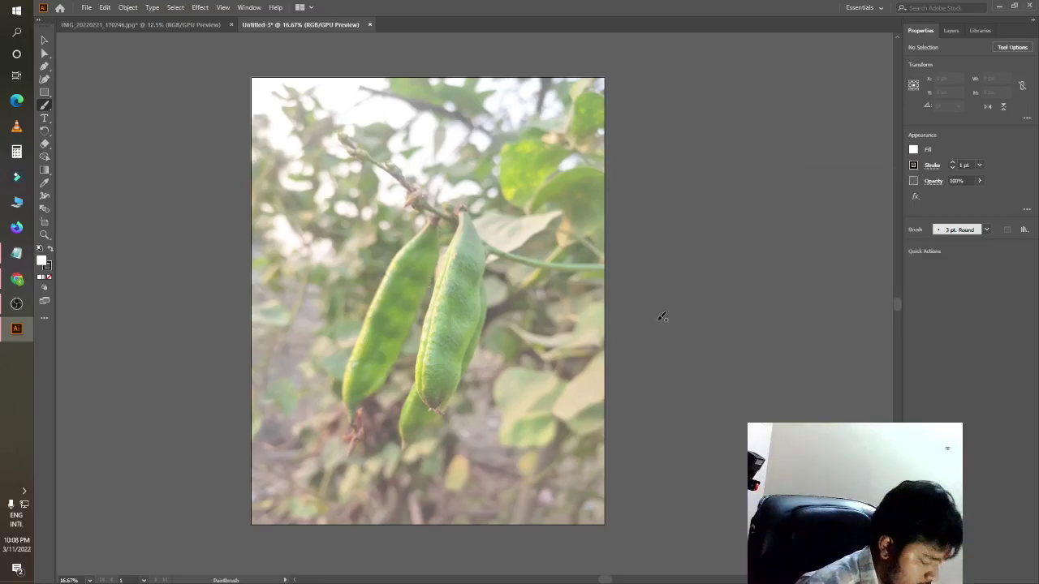
key("v")
key("b")
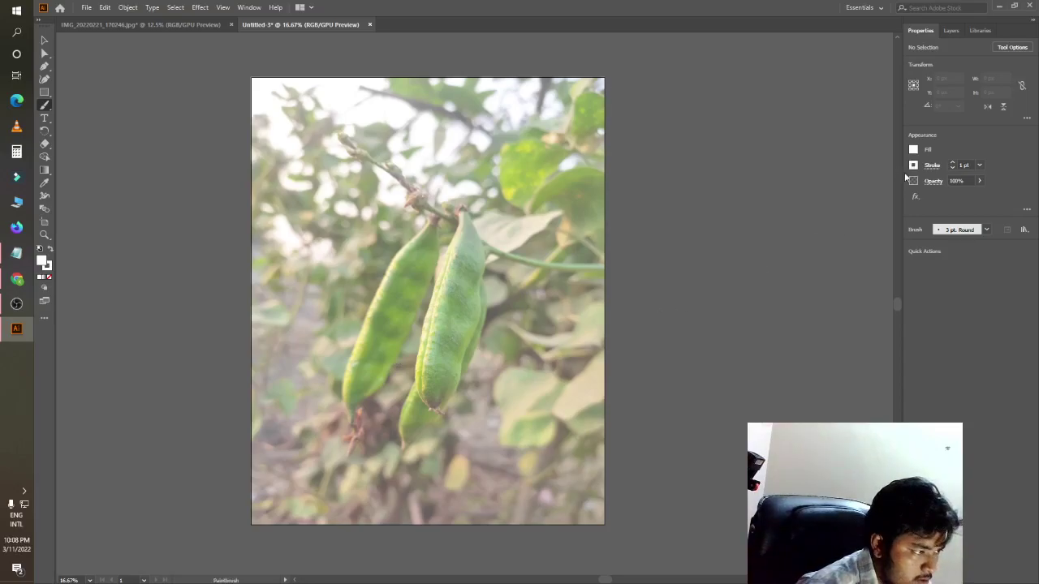
left_click(914, 165)
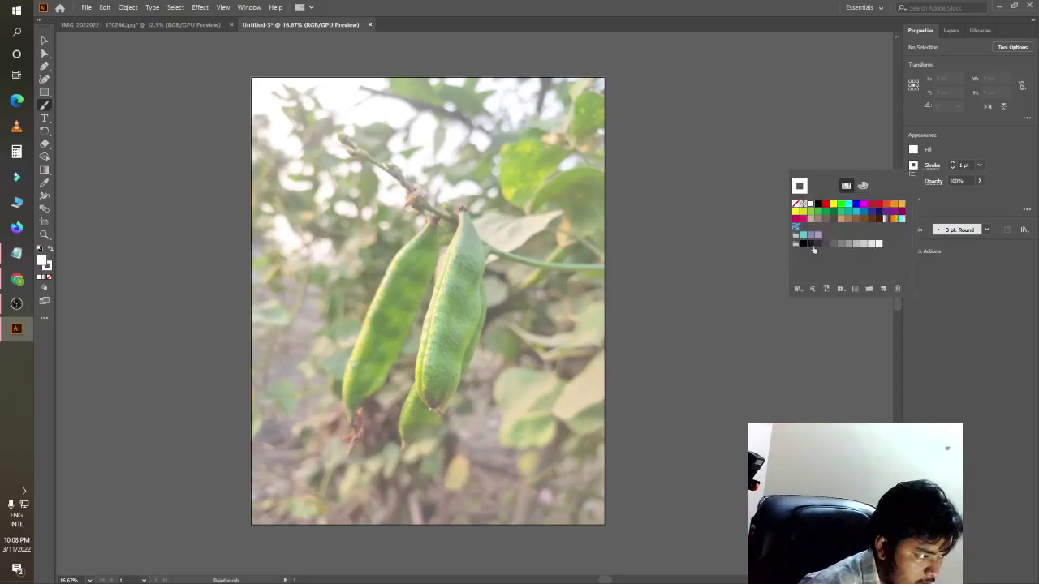
left_click(802, 244)
left_click(372, 273)
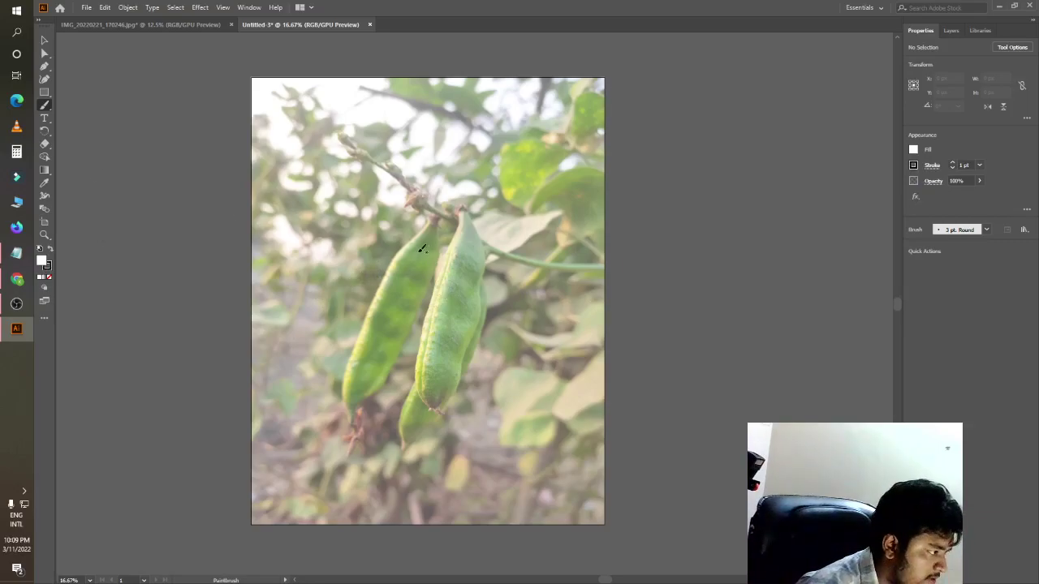
Step: Draw a brush line along the stem, then undo it
scroll(380, 244, "up", 2, "alt")
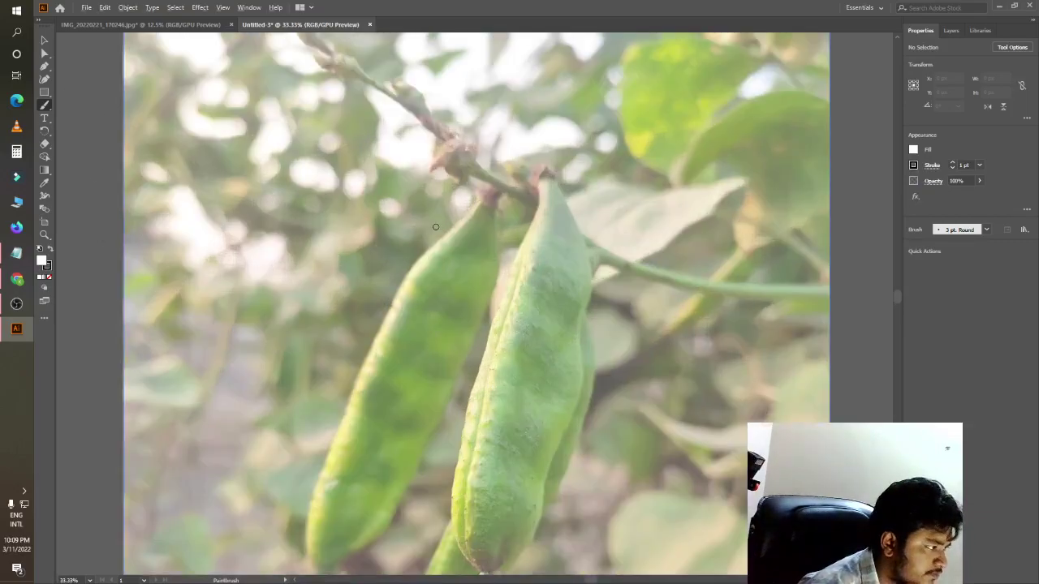
scroll(435, 227, "down", 3, "alt")
scroll(510, 243, "up", 2, "alt")
scroll(538, 283, "up", 1, "alt")
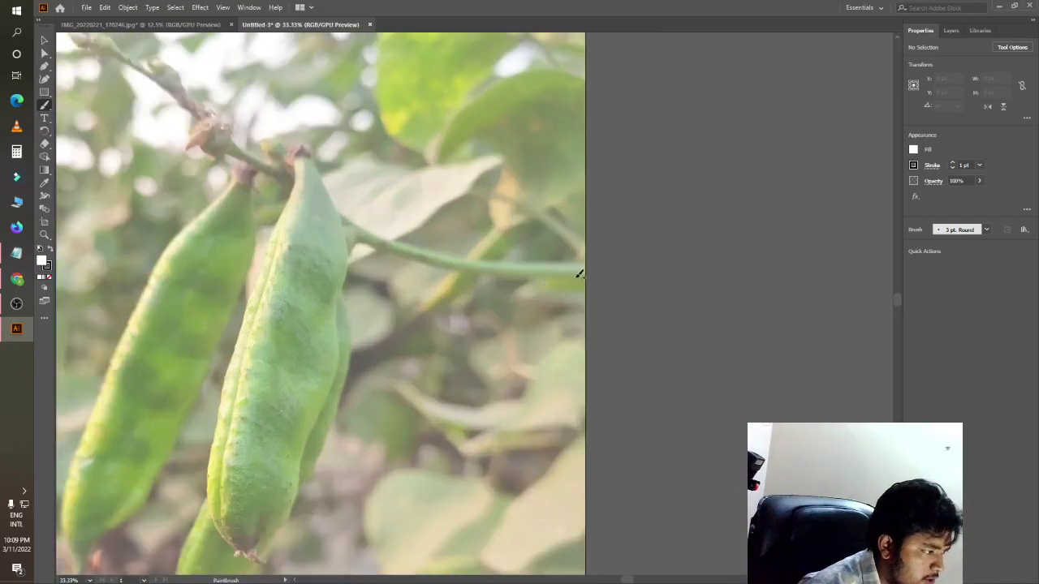
scroll(584, 266, "up", 2, "alt")
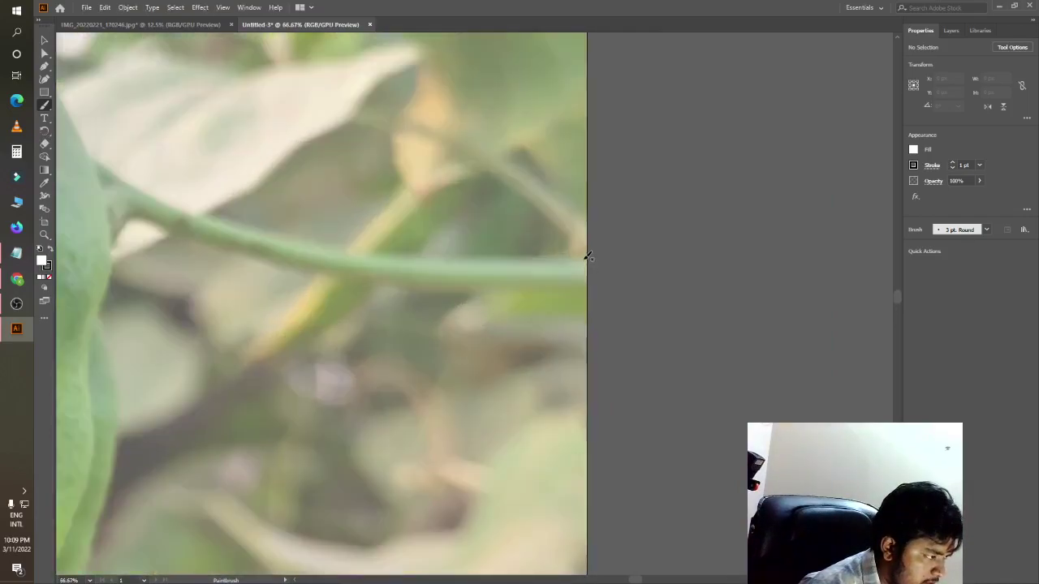
left_click_drag(587, 256, 528, 254)
mouse_move(437, 252)
left_mouse_down()
mouse_move(343, 251)
mouse_move(171, 216)
mouse_move(122, 193)
left_mouse_up()
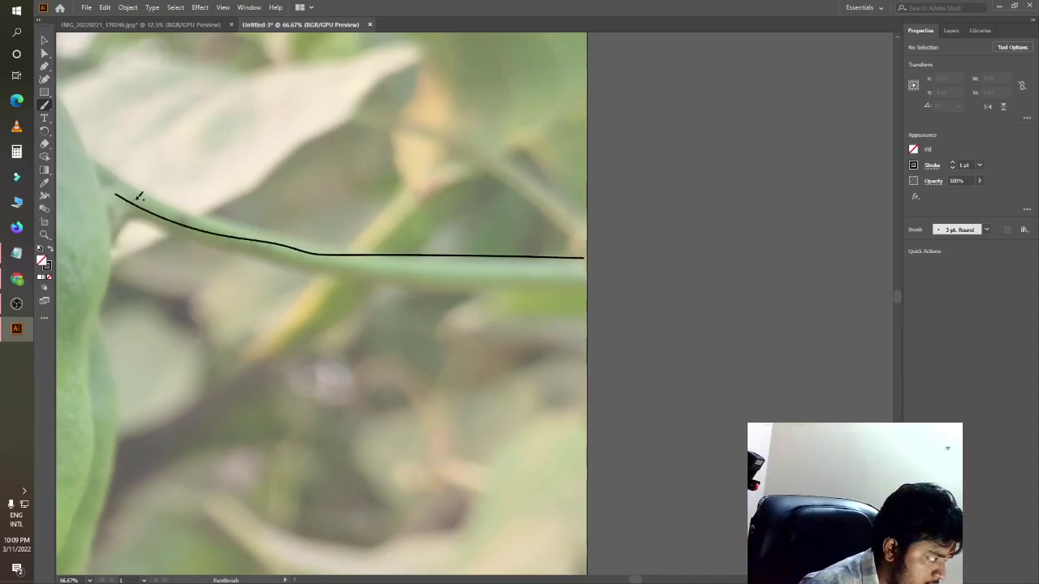
scroll(216, 283, "down", 3, "alt")
key("ctrl+z")
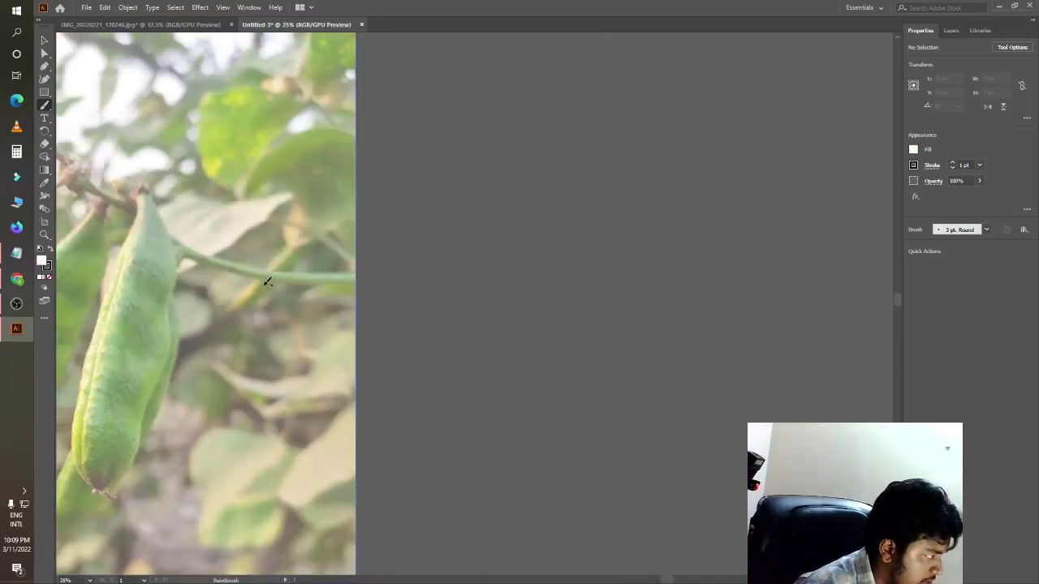
Step: Trace the stem's lower and upper edges with black brush strokes
scroll(250, 330, "up", 2, "alt")
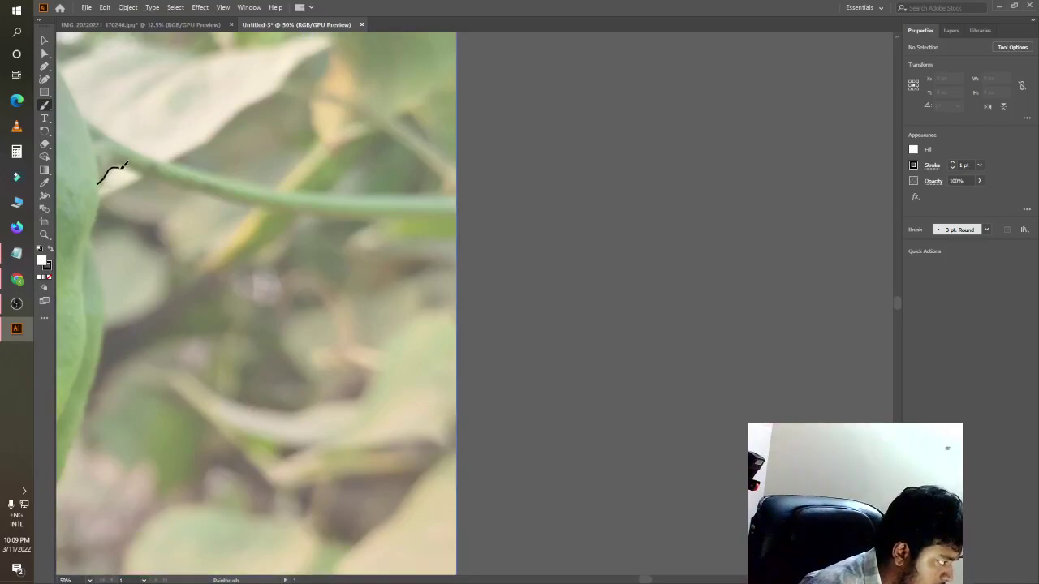
left_click_drag(226, 194, 283, 207)
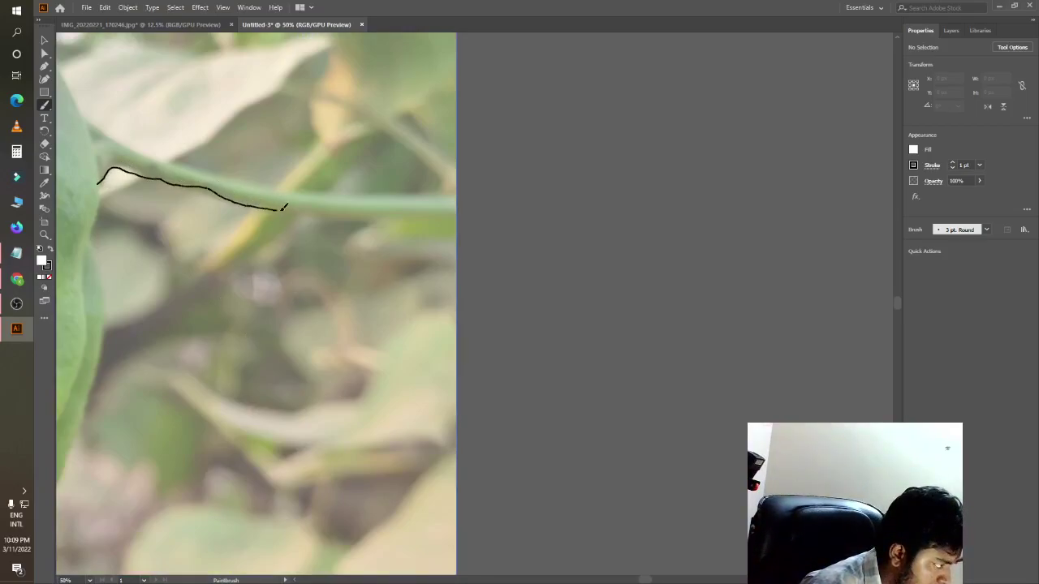
left_click_drag(436, 219, 456, 218)
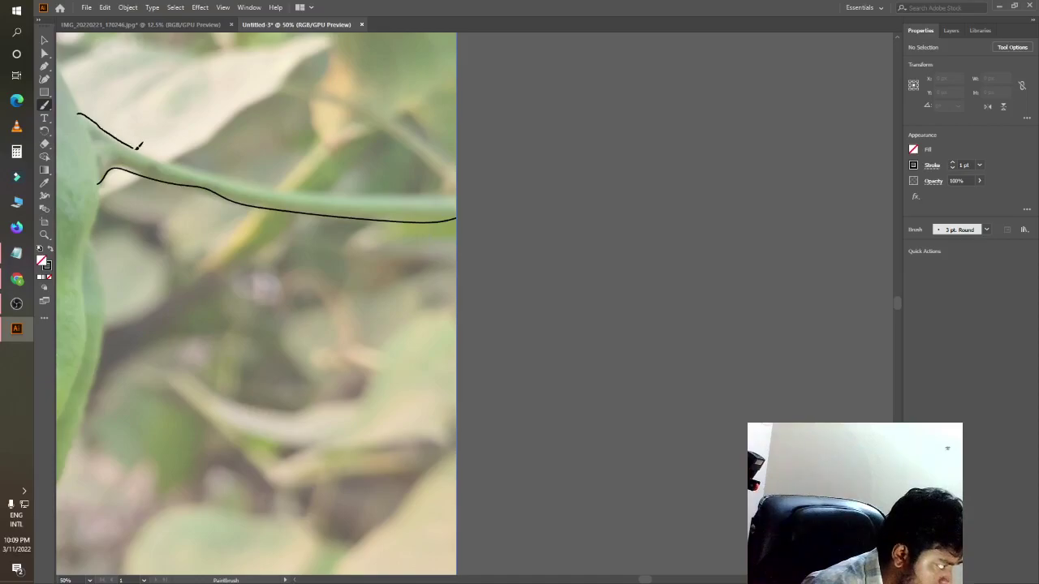
left_click_drag(273, 180, 459, 192)
Step: Trace the left side of the budded stalk
key("ctrl+minus")
key("ctrl+minus")
key("ctrl+minus")
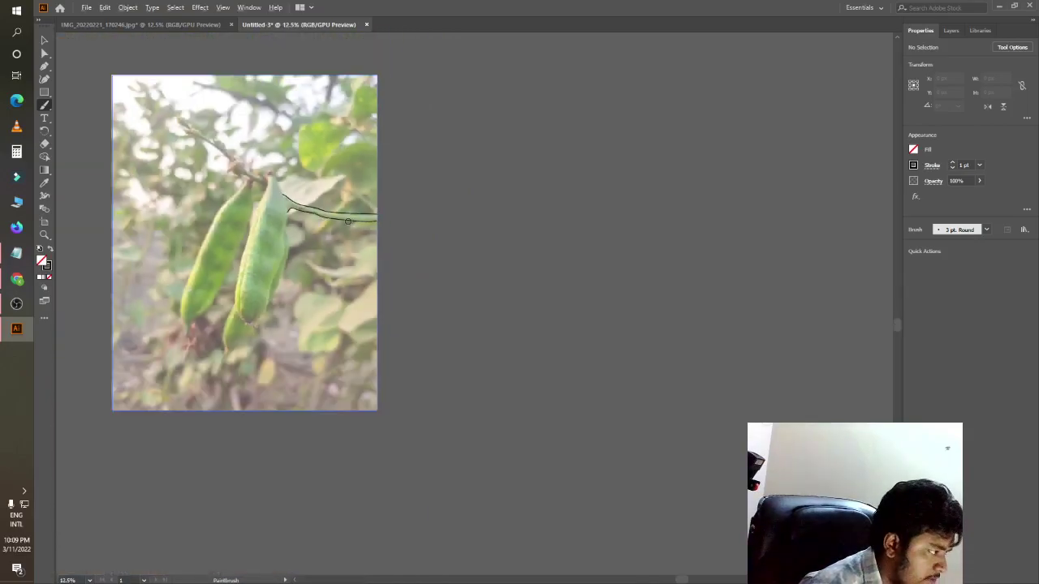
scroll(225, 228, "up", 3)
scroll(254, 167, "down", 2)
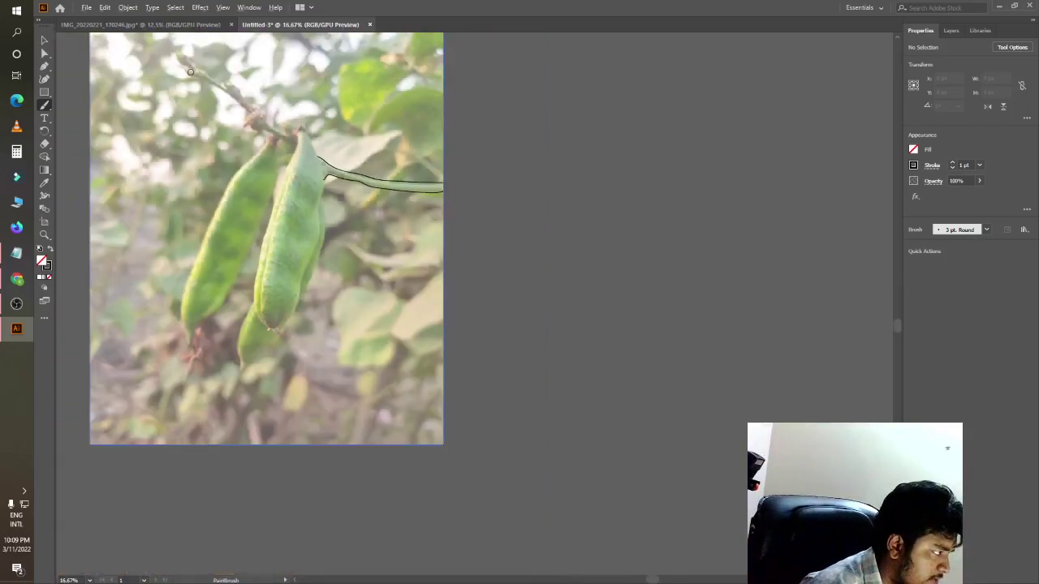
scroll(190, 72, "up", 1)
scroll(181, 53, "up", 5)
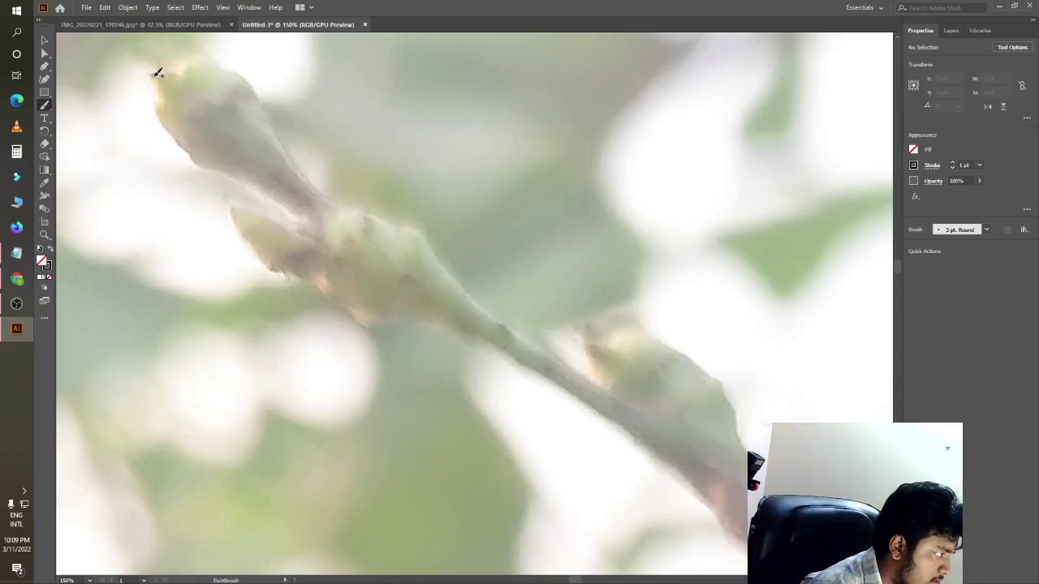
mouse_move(157, 92)
left_mouse_down()
mouse_move(172, 132)
mouse_move(197, 158)
mouse_move(302, 223)
mouse_move(229, 199)
mouse_move(268, 264)
mouse_move(381, 331)
mouse_move(403, 313)
mouse_move(518, 362)
mouse_move(639, 443)
left_mouse_up()
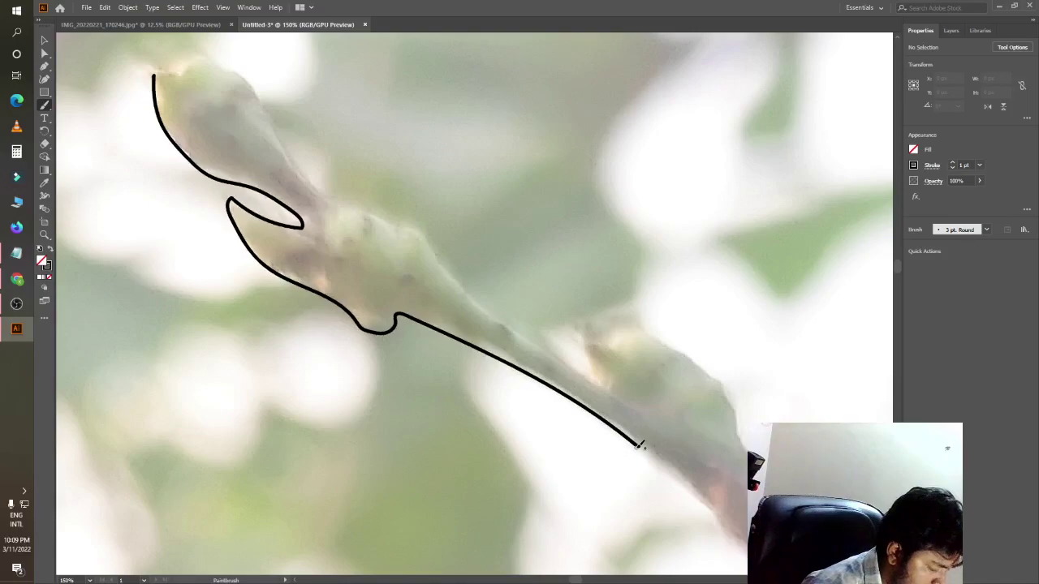
Step: Outline around the bud tip and down the stalk's right side toward the pods
scroll(607, 430, "down", 5)
scroll(491, 365, "up", 5)
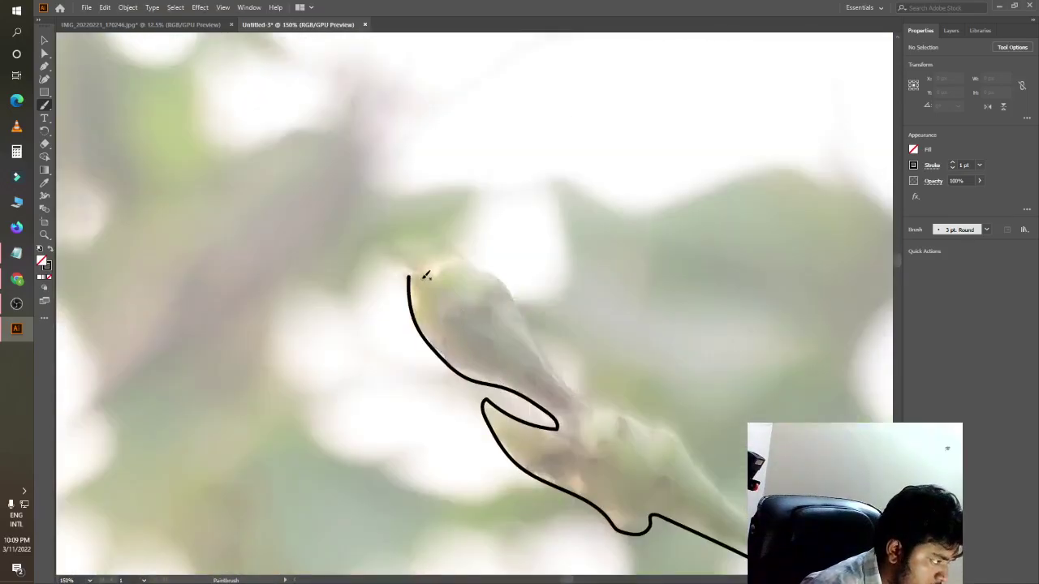
mouse_move(432, 268)
left_mouse_down()
mouse_move(471, 260)
mouse_move(505, 278)
mouse_move(595, 405)
mouse_move(688, 438)
mouse_move(745, 509)
left_mouse_up()
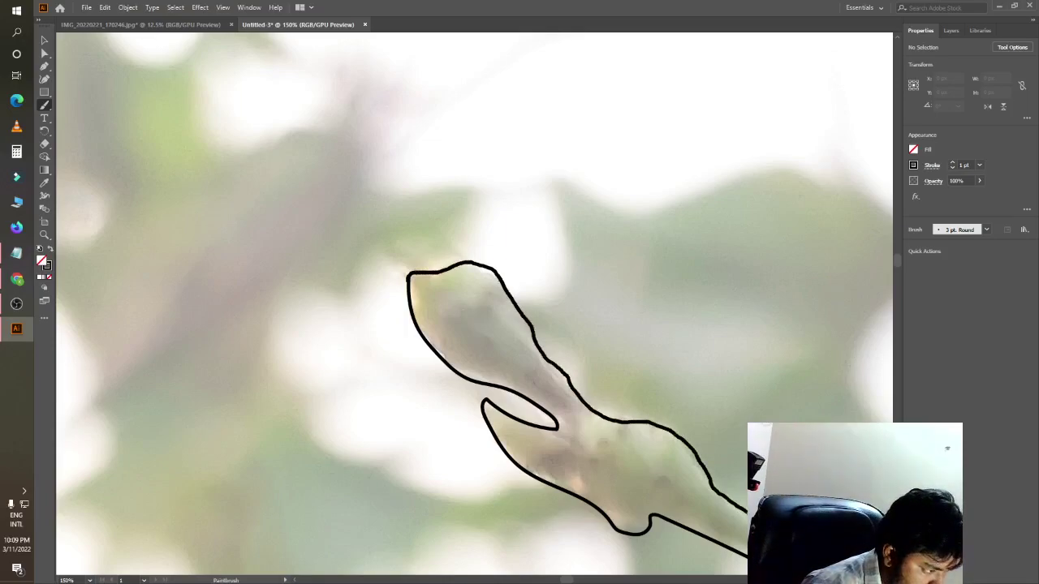
scroll(444, 474, "down", 5)
scroll(444, 474, "down", 2)
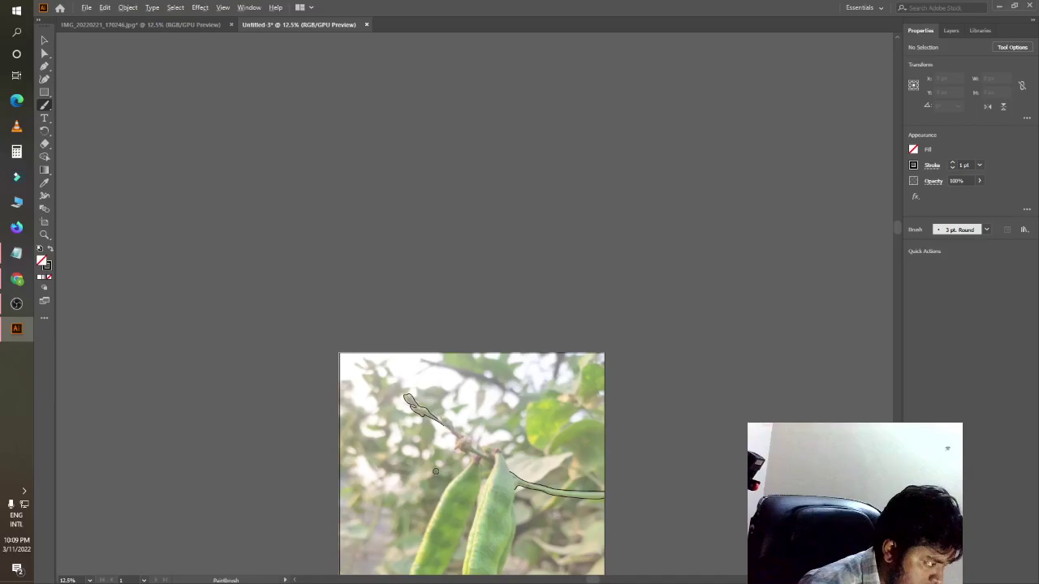
scroll(444, 474, "up", 3)
scroll(422, 324, "up", 3)
scroll(387, 176, "up", 3)
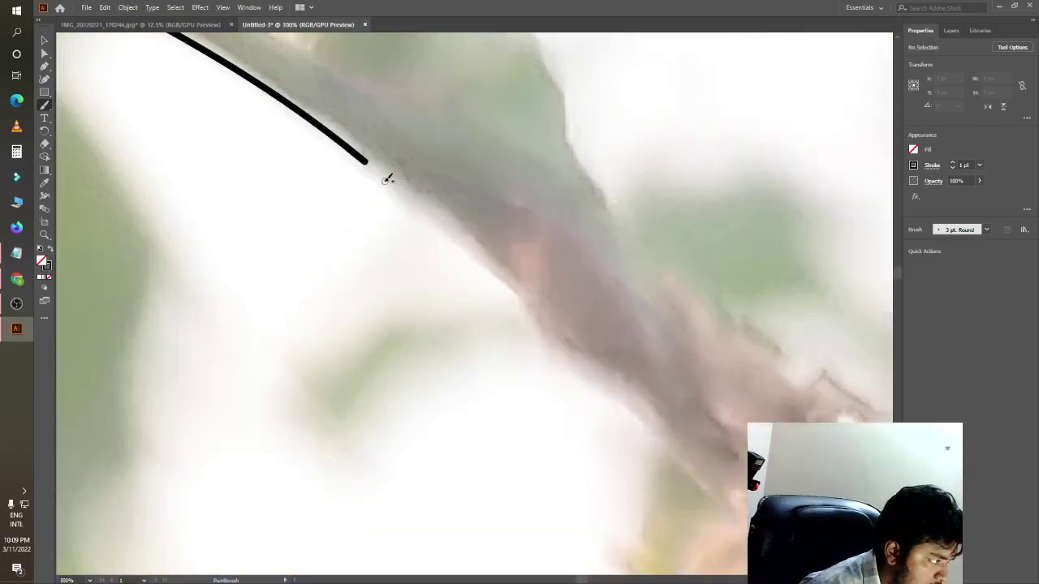
mouse_move(366, 159)
left_mouse_down()
mouse_move(487, 259)
mouse_move(559, 366)
mouse_move(734, 511)
left_mouse_up()
scroll(560, 410, "down", 4)
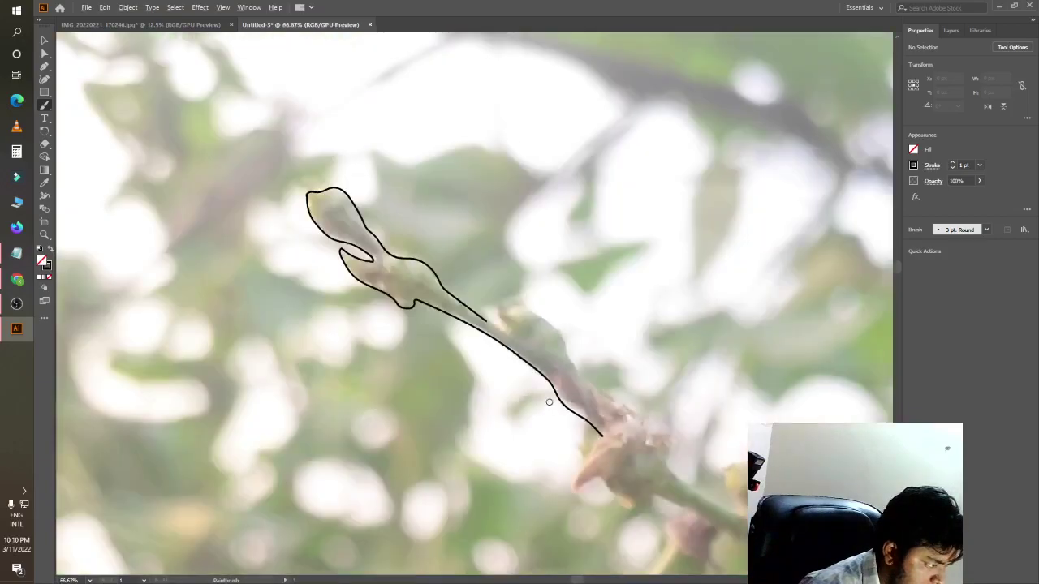
scroll(549, 402, "down", 2)
scroll(647, 530, "up", 3)
Step: Trace the right pod's left edge from its tip up to its top
scroll(521, 389, "down", 2)
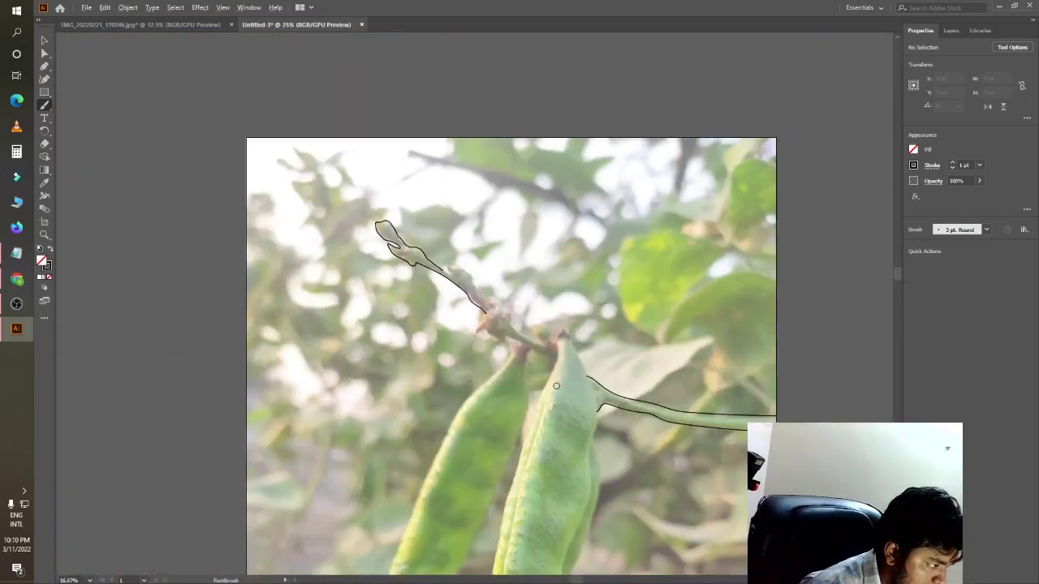
scroll(535, 430, "down", 3)
scroll(557, 497, "up", 3)
scroll(496, 417, "up", 2)
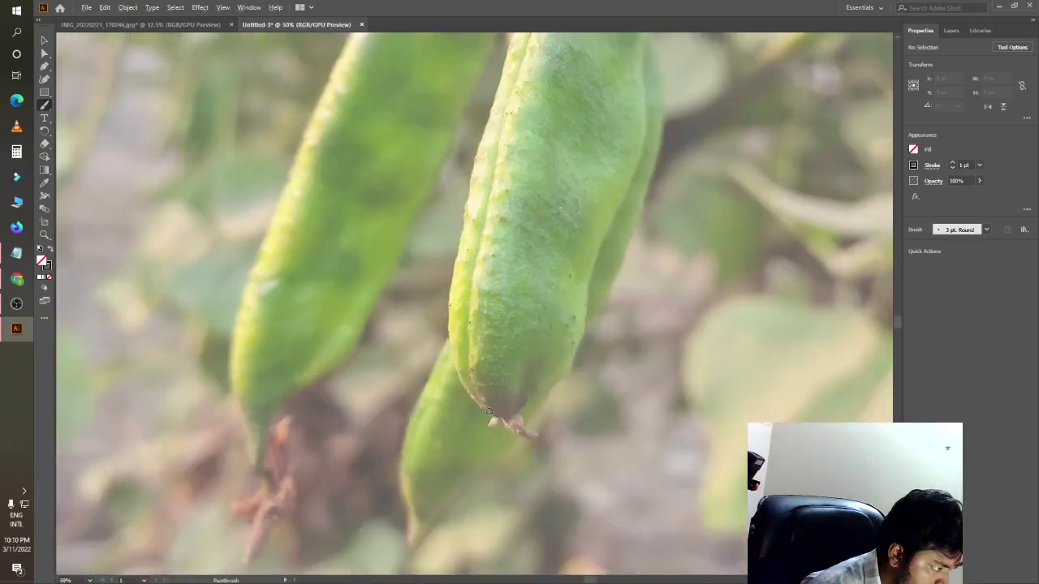
mouse_move(484, 399)
left_mouse_down()
mouse_move(474, 180)
mouse_move(497, 122)
left_mouse_up()
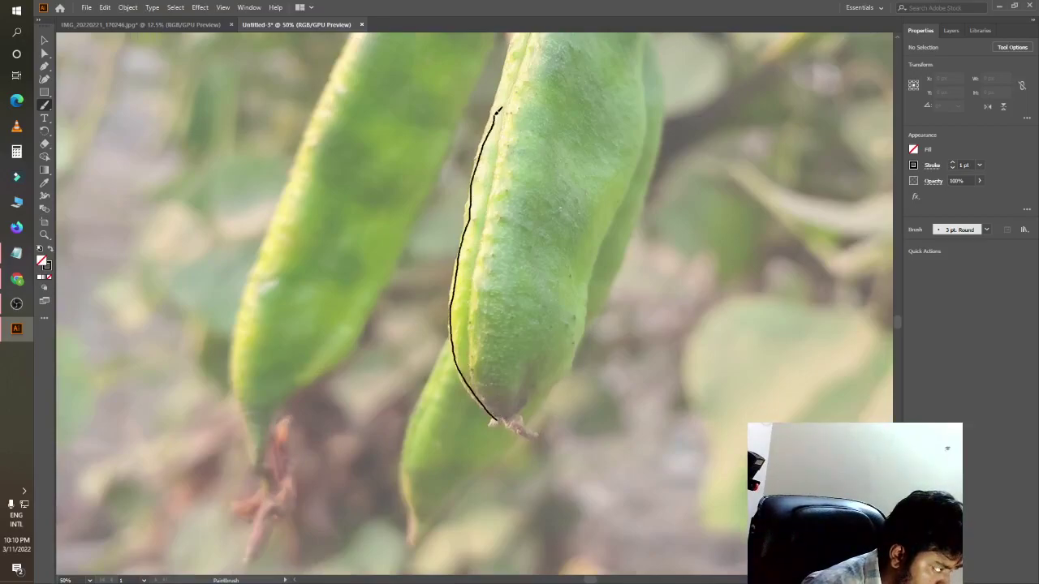
scroll(499, 109, "down", 1)
scroll(499, 110, "down", 3)
scroll(424, 257, "up", 5)
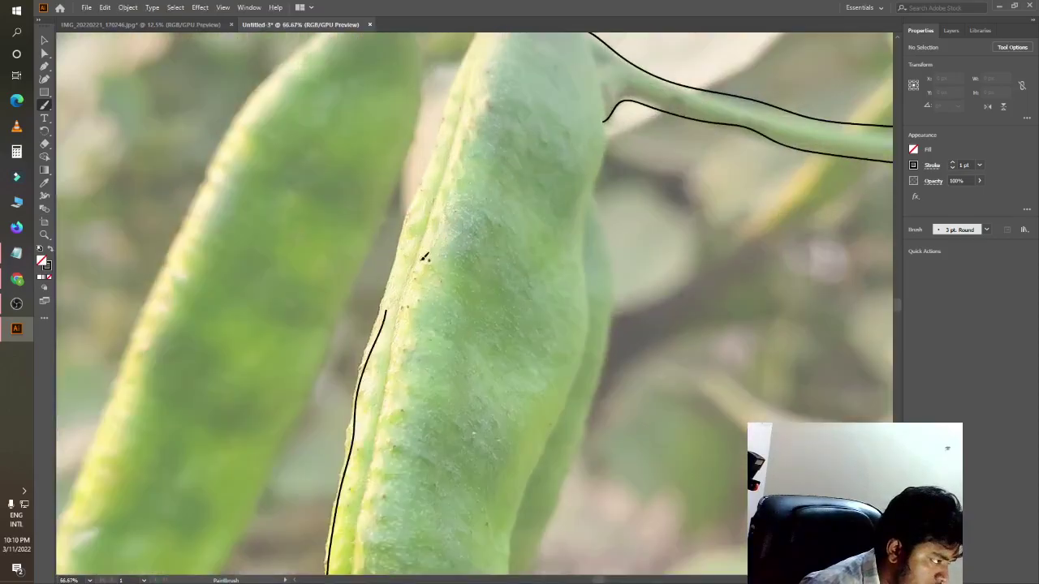
scroll(423, 258, "up", 3)
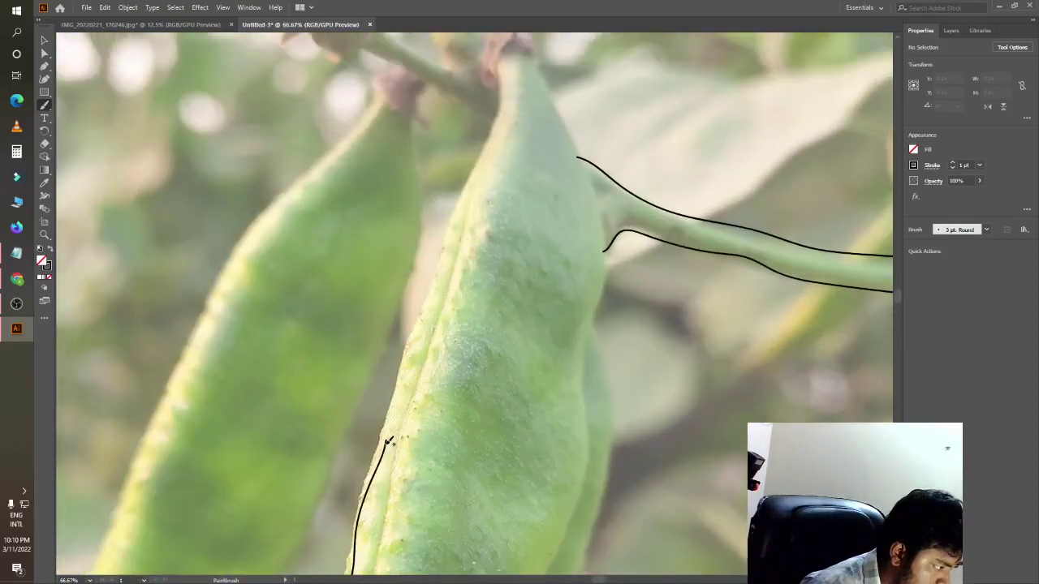
left_click_drag(389, 429, 464, 184)
left_click_drag(482, 144, 503, 71)
Step: Outline the pod's pointed tip and start up its right side
scroll(500, 61, "down", 5)
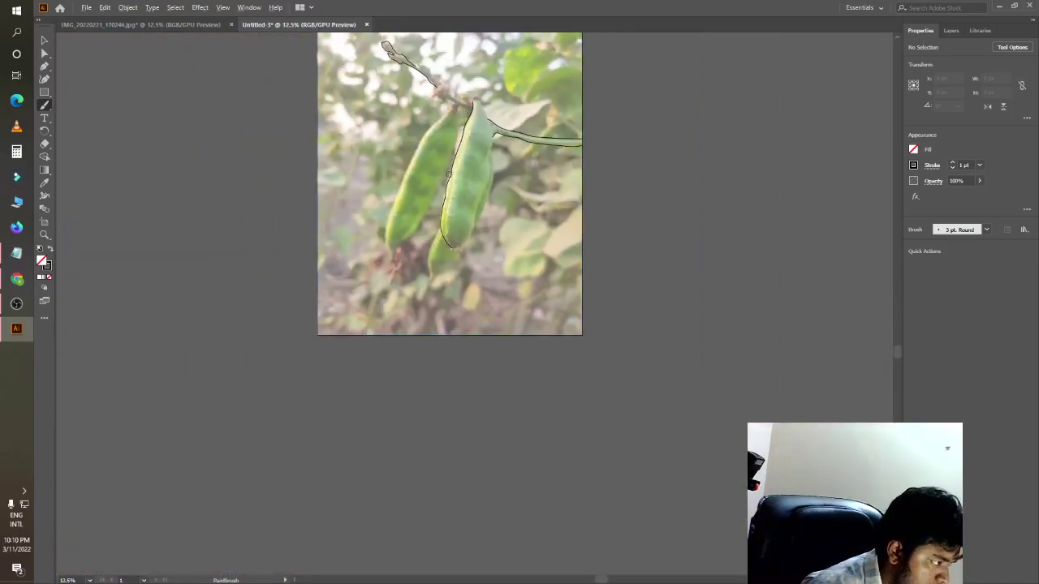
scroll(435, 198, "up", 3)
scroll(435, 198, "up", 3)
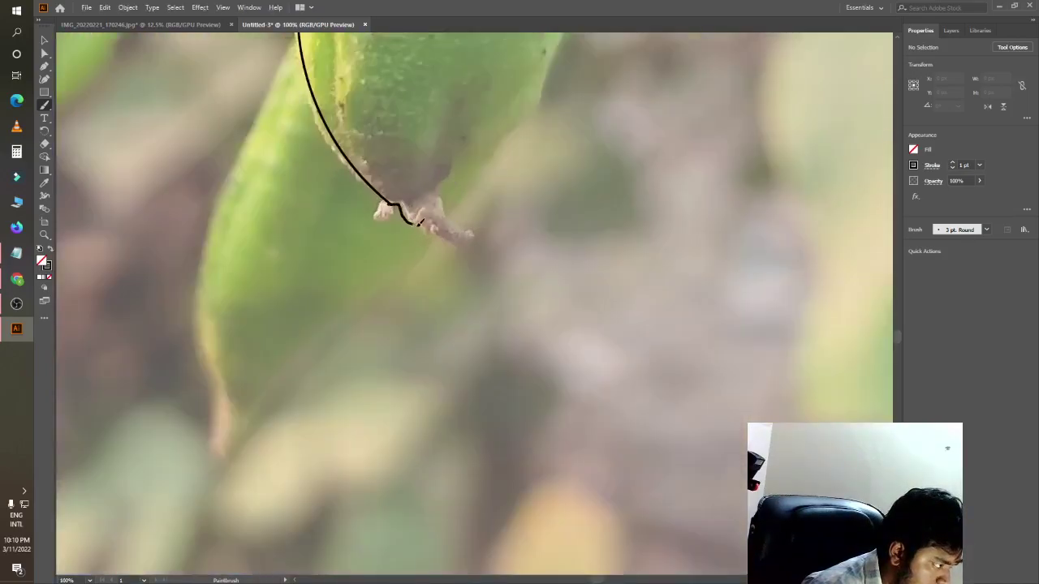
mouse_move(419, 222)
left_mouse_down()
mouse_move(456, 239)
mouse_move(473, 228)
left_mouse_up()
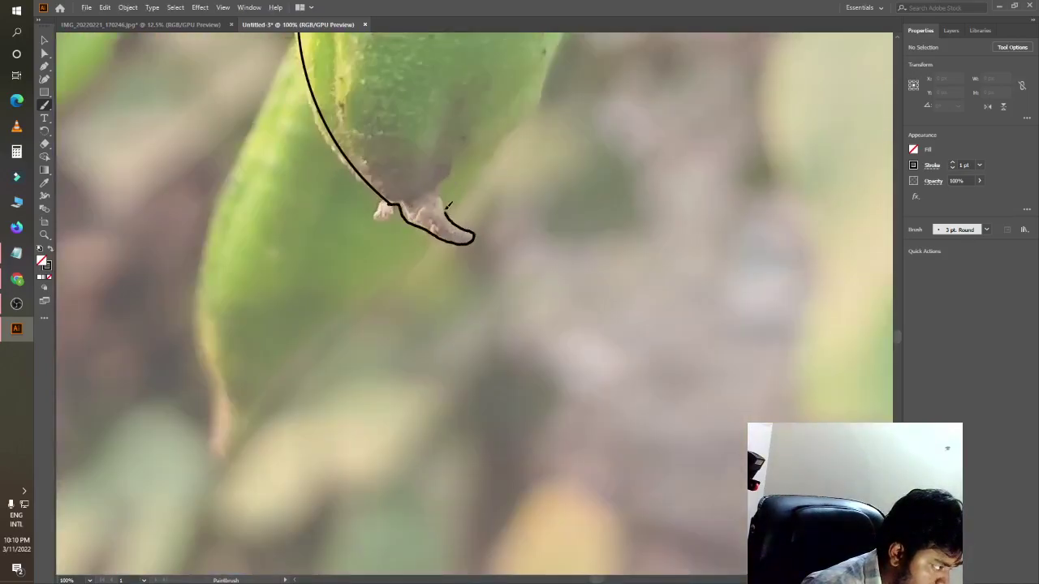
left_click_drag(476, 146, 526, 120)
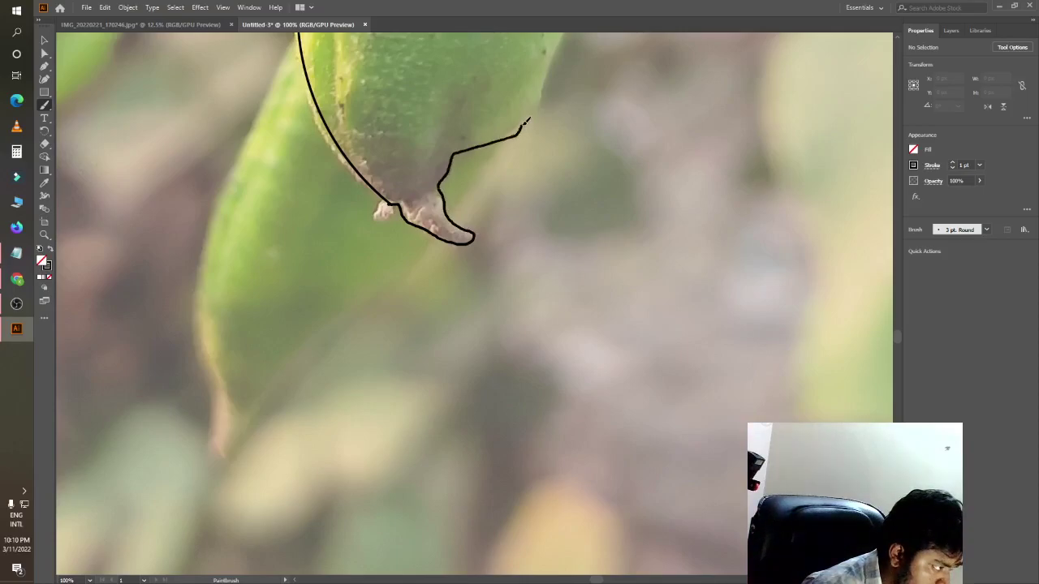
Step: Trace the pod's right edge upward to the stem
scroll(479, 244, "down", 3)
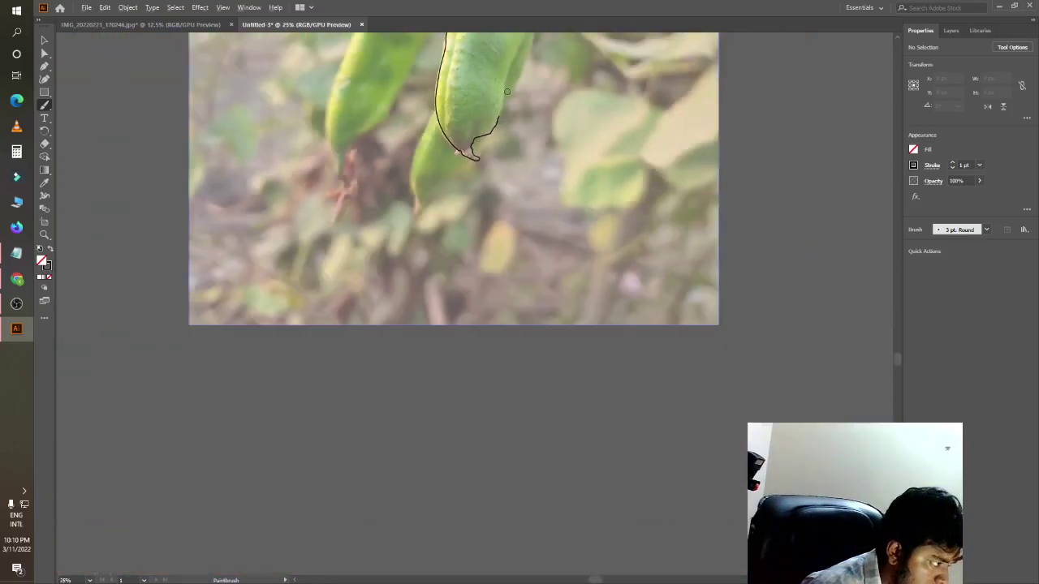
scroll(479, 243, "down", 3)
scroll(475, 230, "up", 1)
scroll(479, 228, "up", 1)
scroll(495, 223, "up", 1)
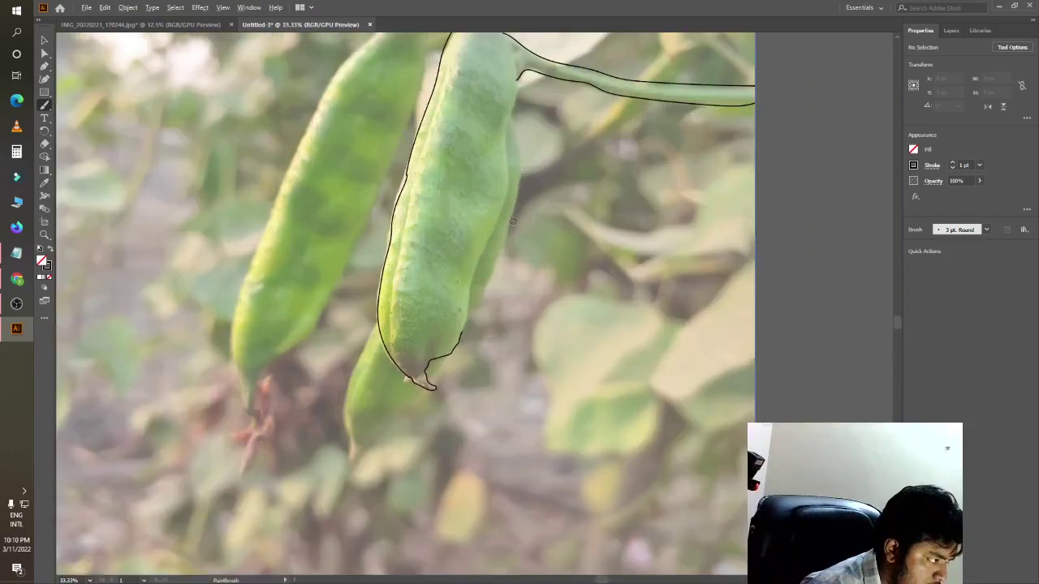
scroll(498, 279, "up", 1)
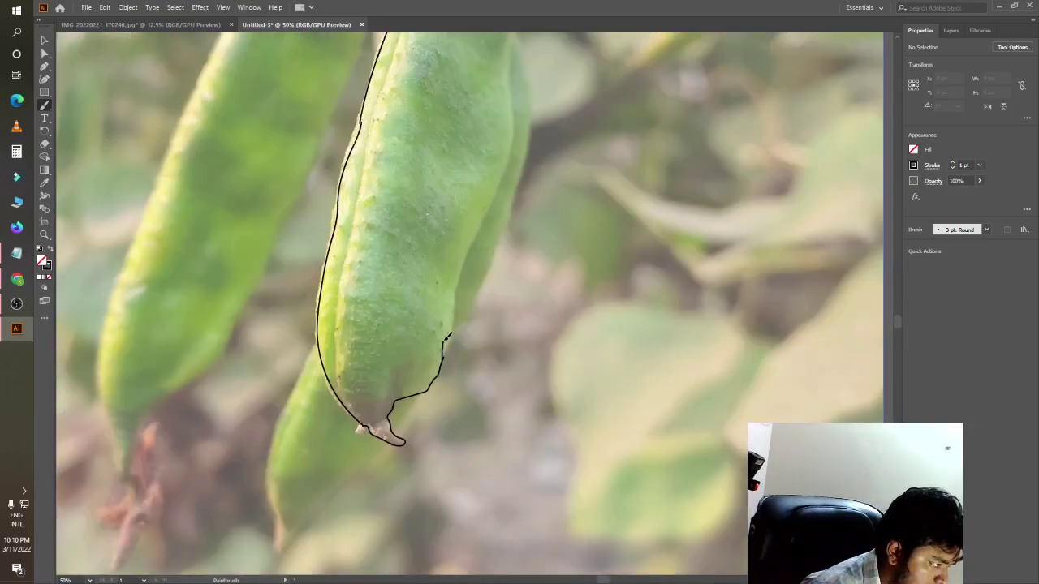
mouse_move(447, 335)
left_mouse_down()
mouse_move(507, 134)
mouse_move(507, 45)
left_mouse_up()
scroll(487, 82, "down", 5)
scroll(483, 92, "up", 4)
scroll(487, 122, "up", 1)
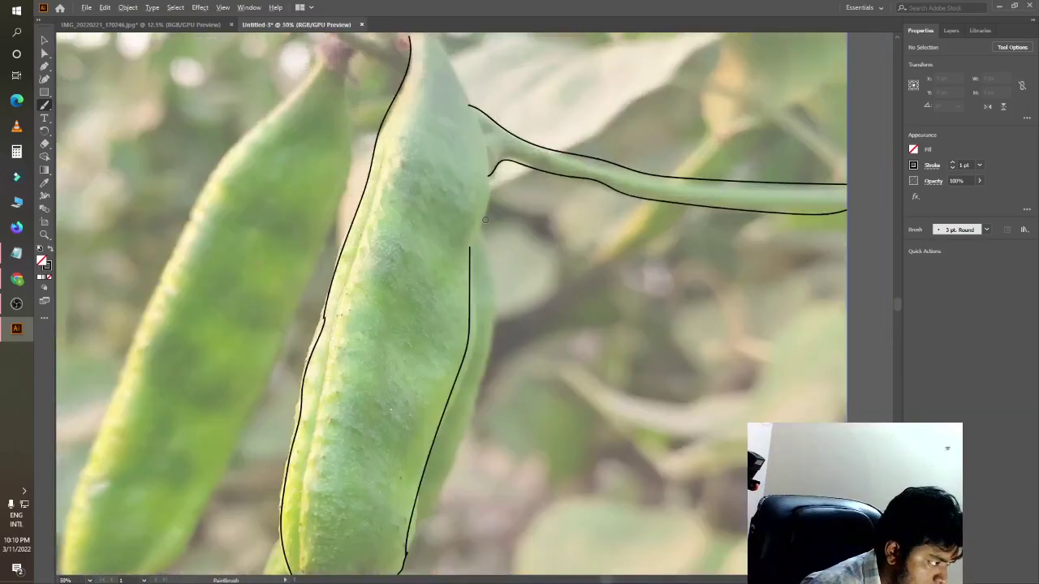
scroll(484, 219, "up", 1)
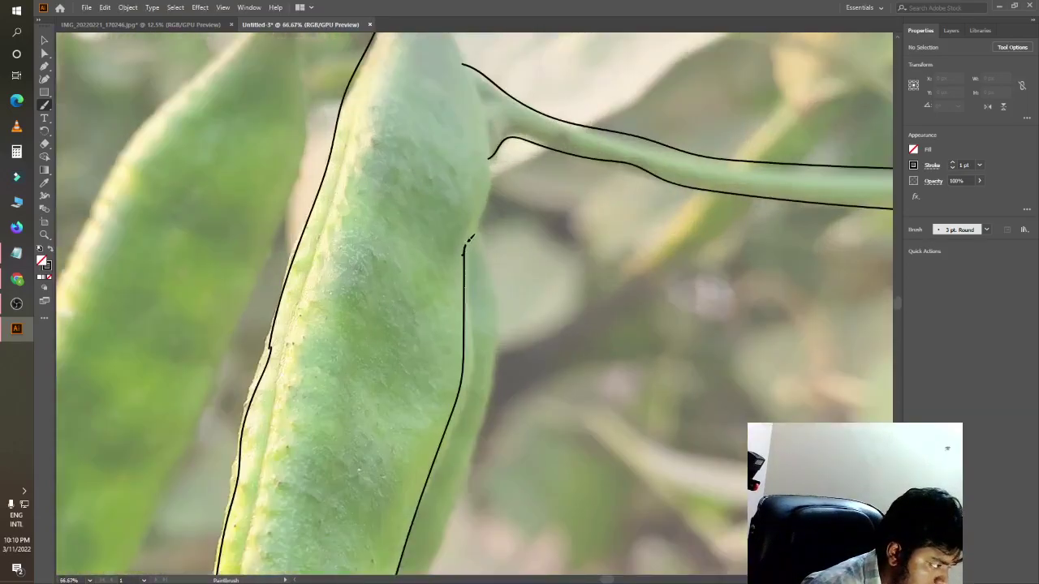
mouse_move(469, 237)
left_mouse_down()
mouse_move(494, 151)
mouse_move(482, 83)
left_mouse_up()
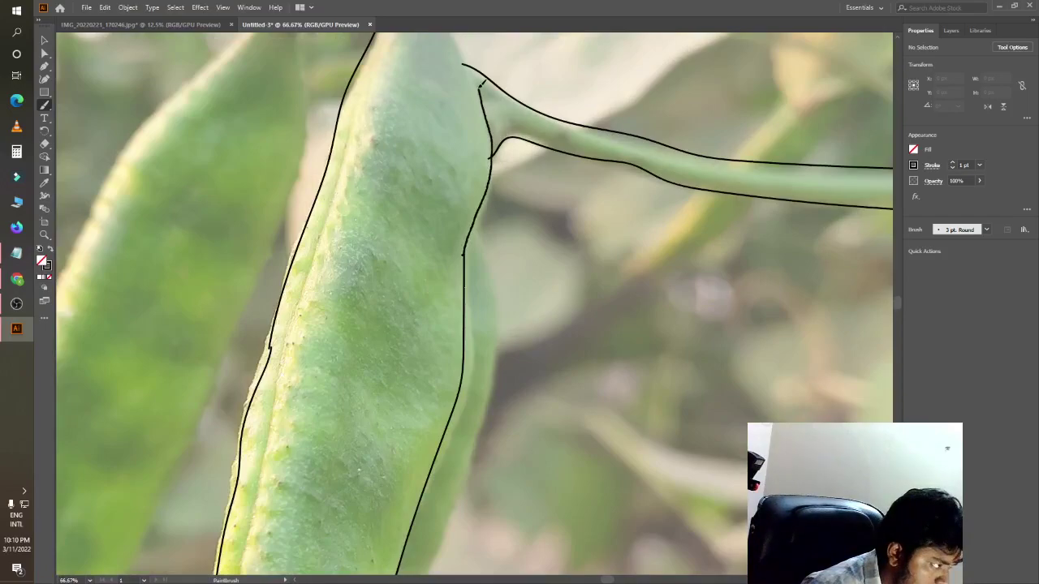
Step: Finish the pod's right edge at the stem and outline the pod top below it
left_click_drag(465, 48, 460, 54)
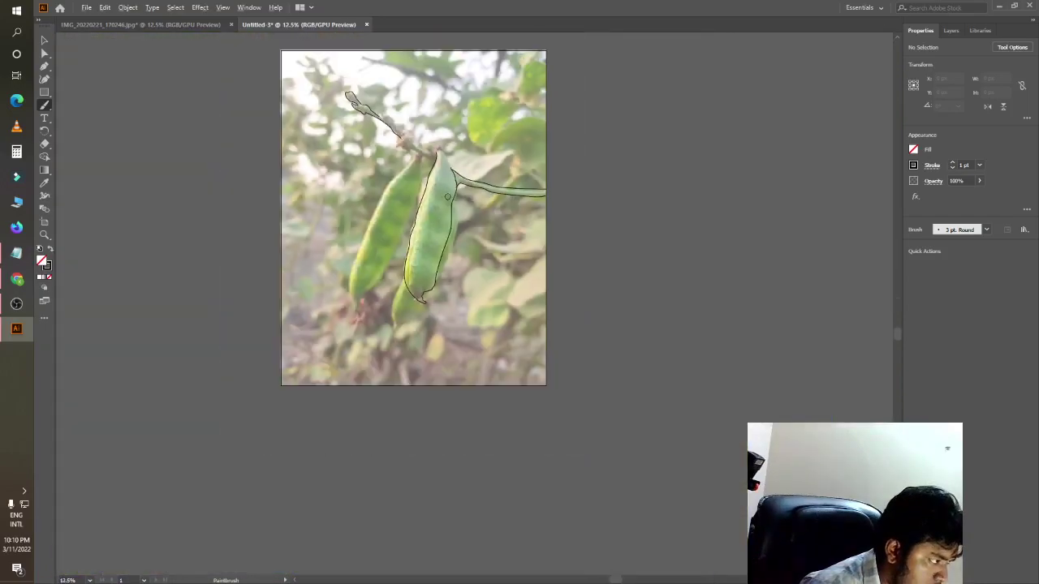
scroll(447, 196, "up", 3)
scroll(448, 145, "up", 3)
left_click_drag(439, 128, 500, 265)
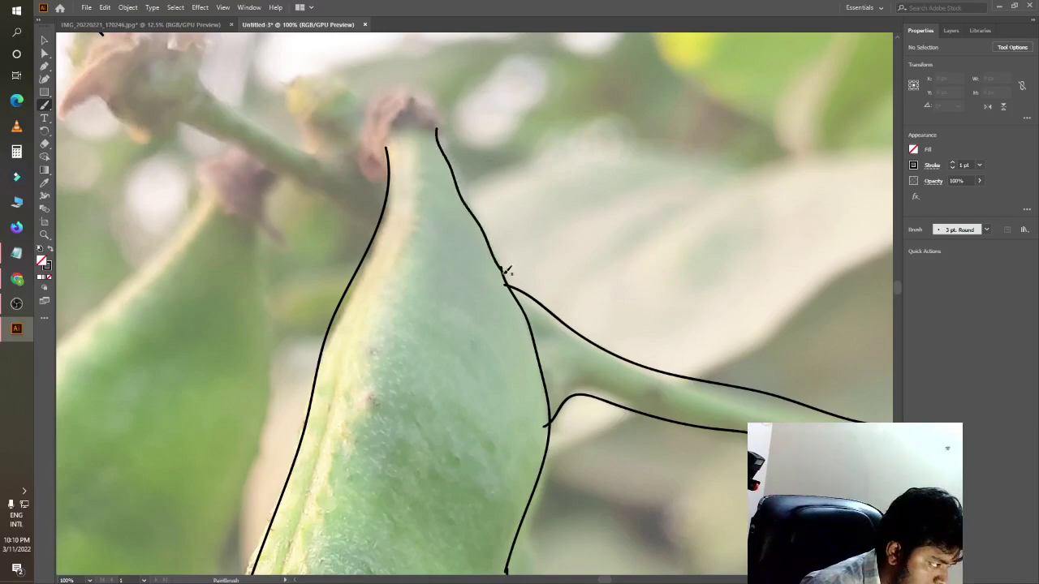
Step: Trace the lower pod tip and the front pod's right edge
scroll(503, 268, "down", 5)
scroll(438, 481, "up", 1)
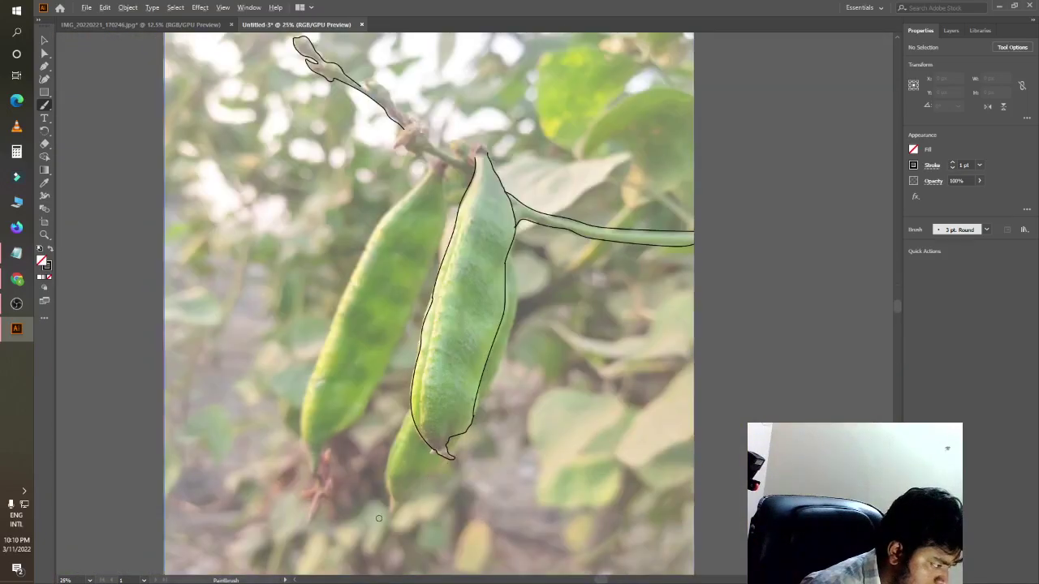
scroll(379, 518, "down", 2)
scroll(434, 354, "down", 1)
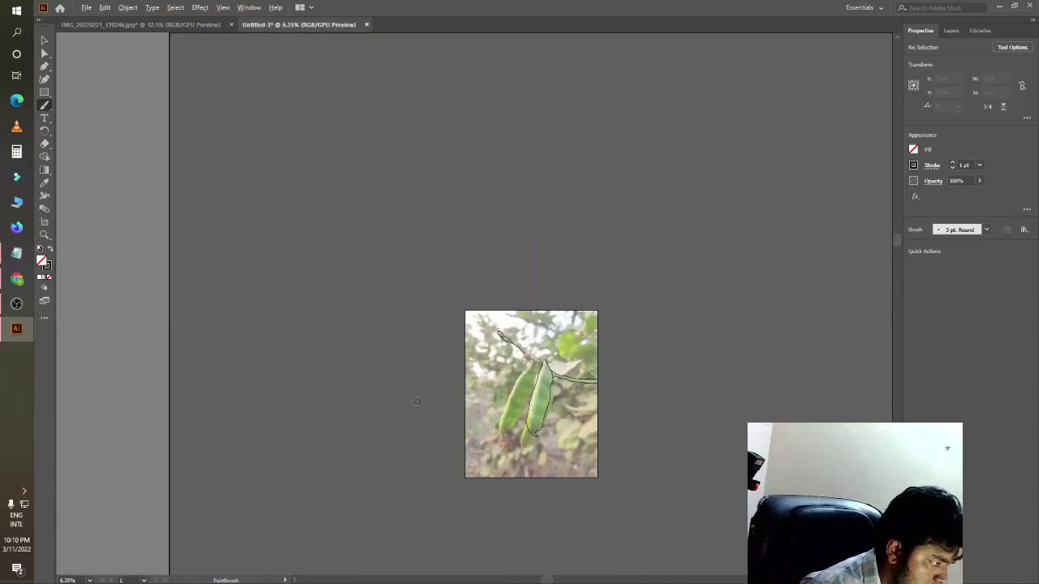
scroll(477, 425, "up", 1)
scroll(479, 468, "up", 3)
scroll(429, 560, "up", 2)
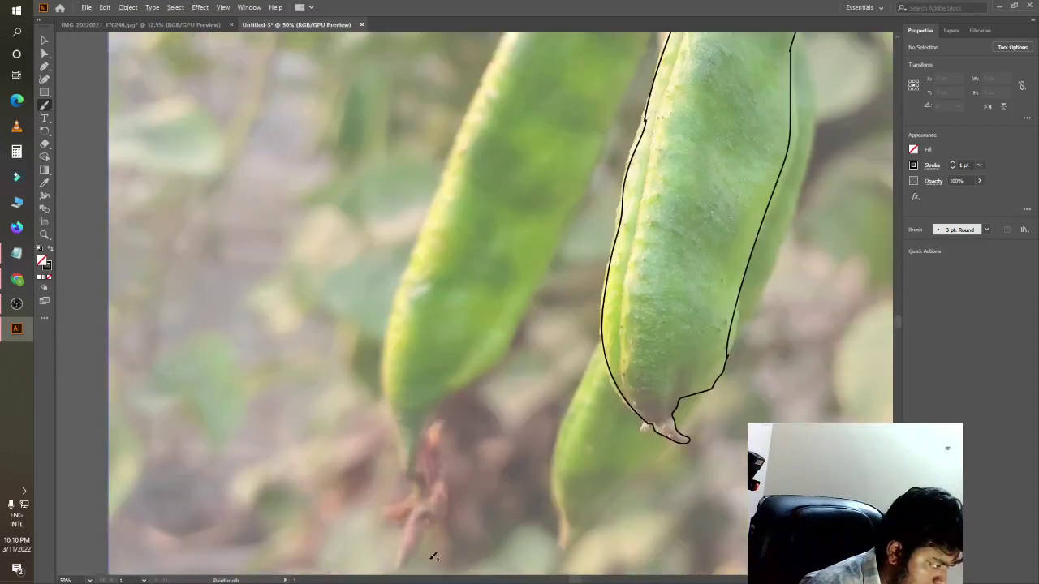
scroll(430, 552, "down", 3)
scroll(563, 513, "up", 2)
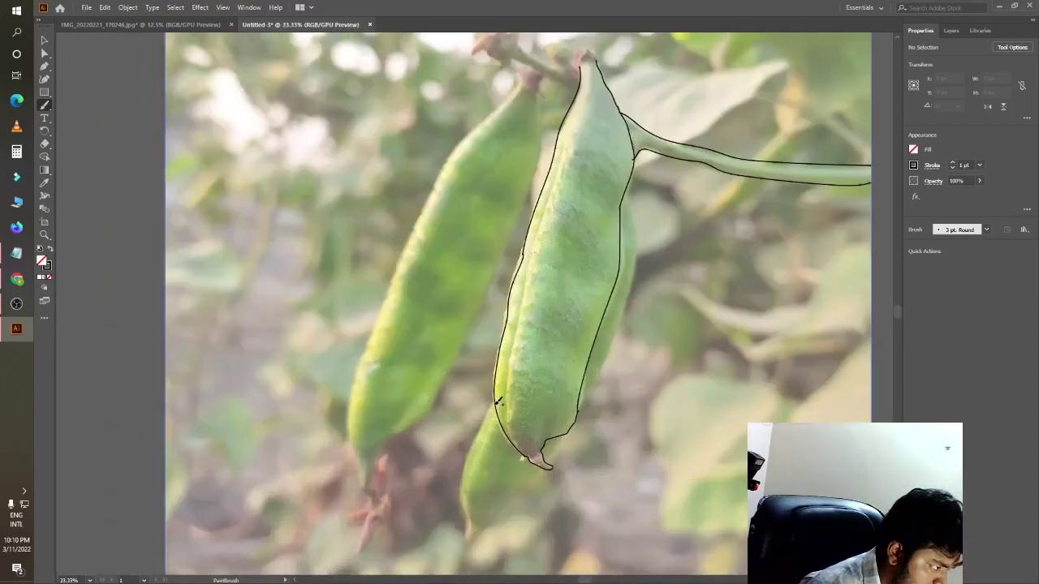
mouse_move(491, 403)
left_mouse_down()
mouse_move(463, 480)
mouse_move(474, 542)
mouse_move(547, 463)
left_mouse_up()
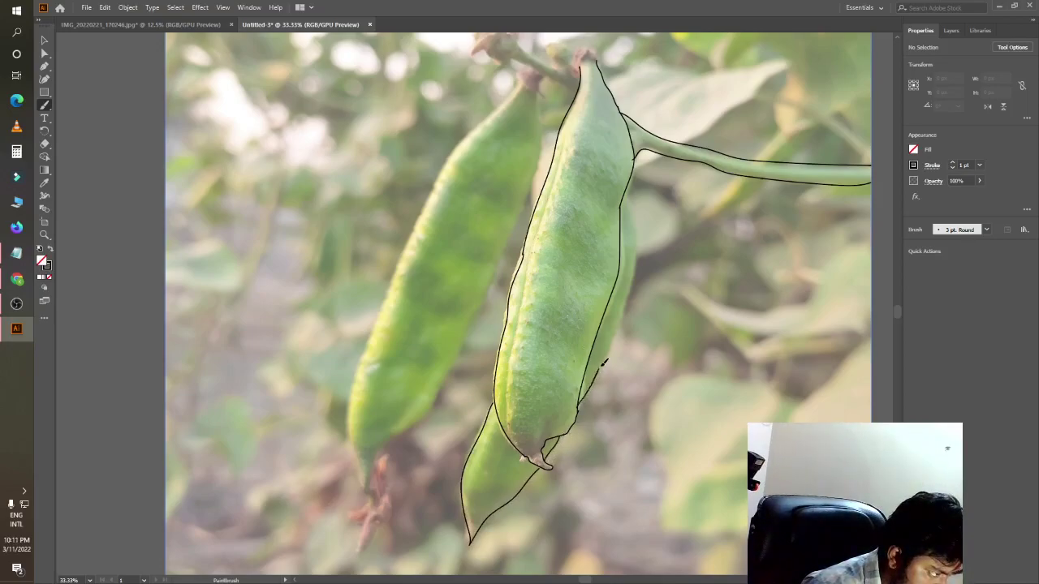
mouse_move(605, 362)
left_mouse_down()
mouse_move(631, 248)
mouse_move(627, 224)
left_mouse_up()
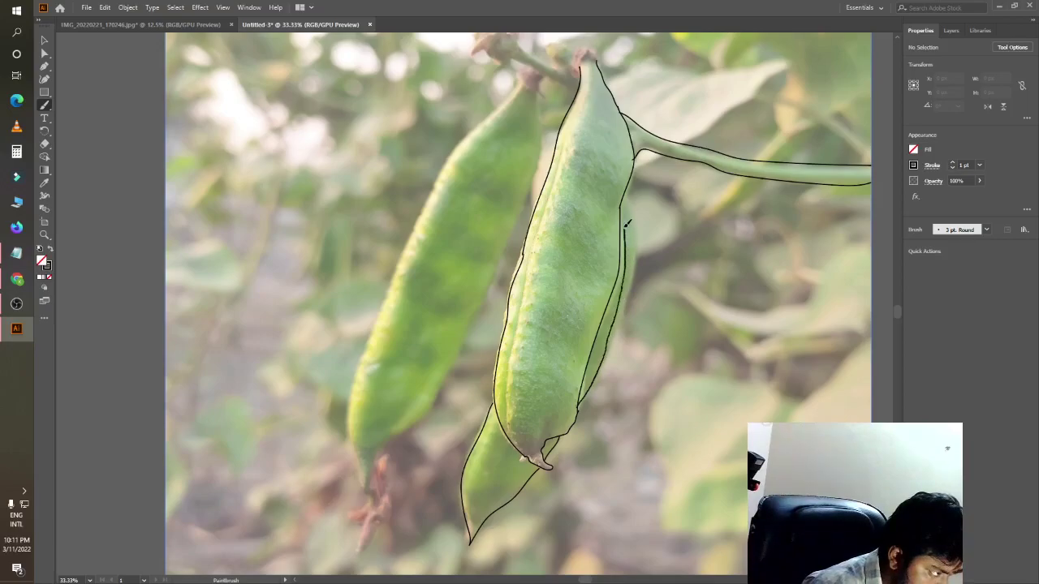
Step: Trace where the pods join the stem, then the left pod's long left edge
scroll(512, 454, "down", 3)
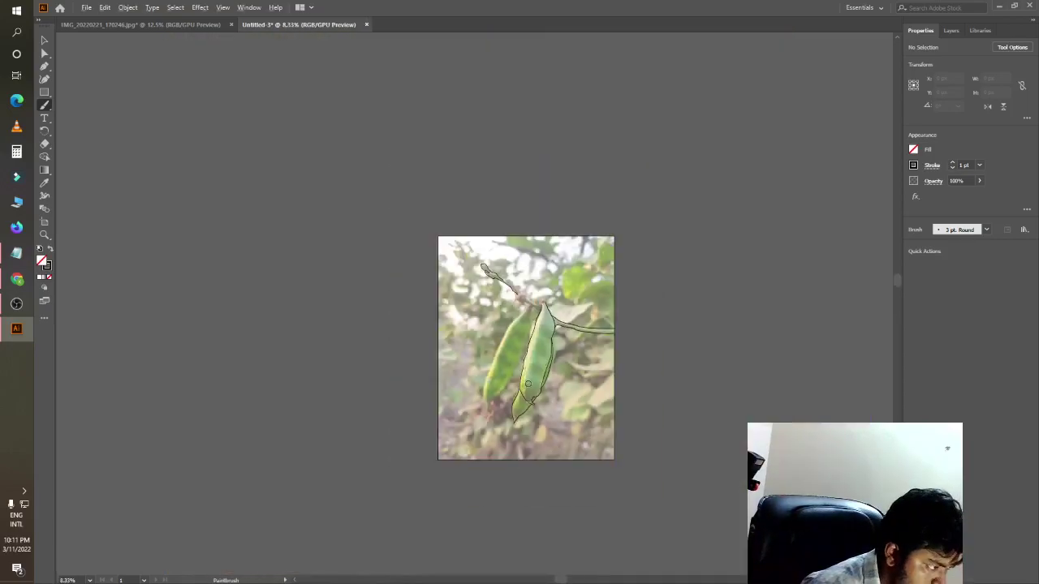
scroll(537, 322, "up", 2)
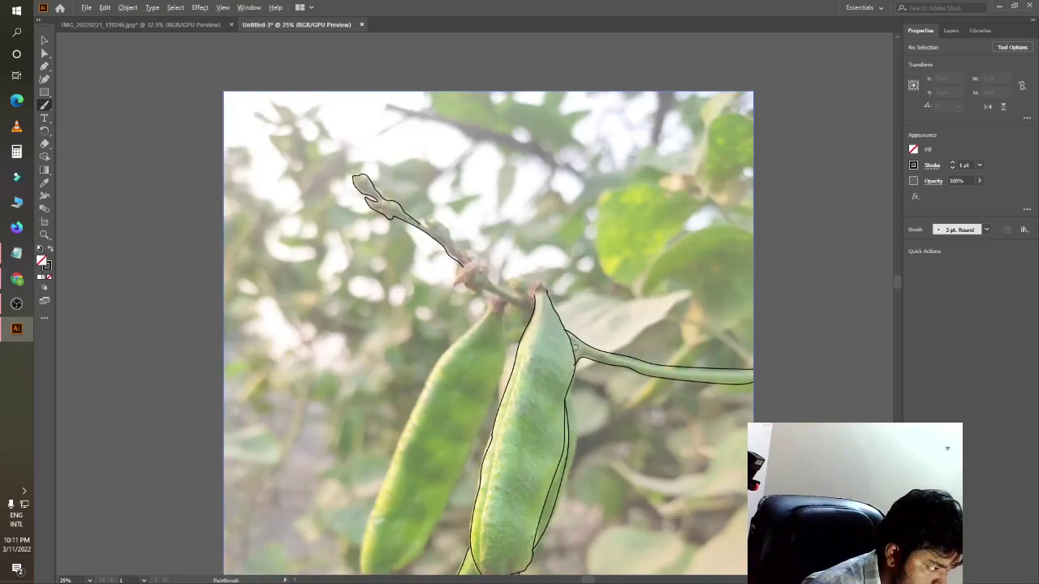
scroll(522, 319, "up", 1)
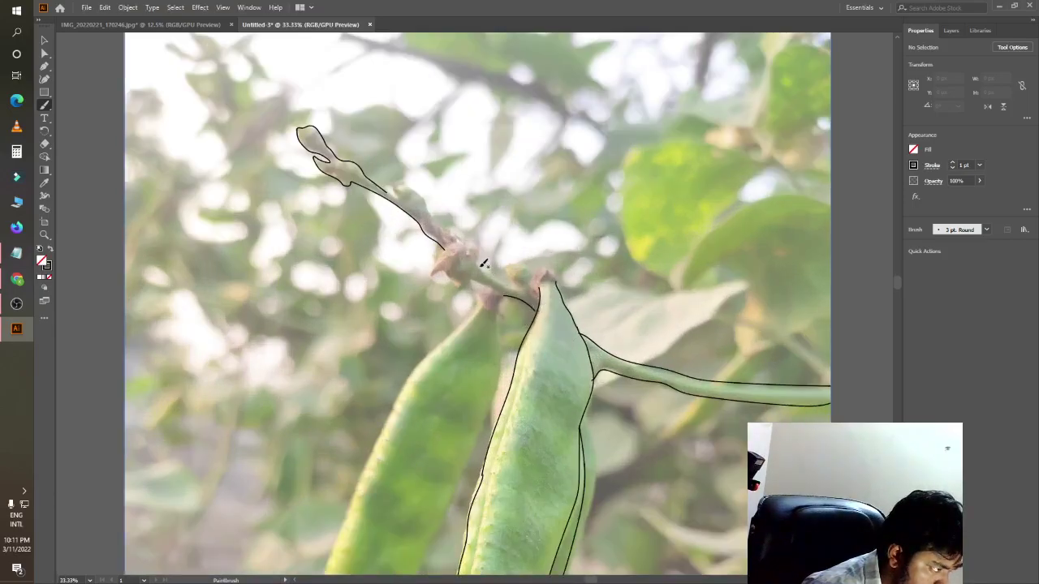
left_click_drag(480, 259, 500, 276)
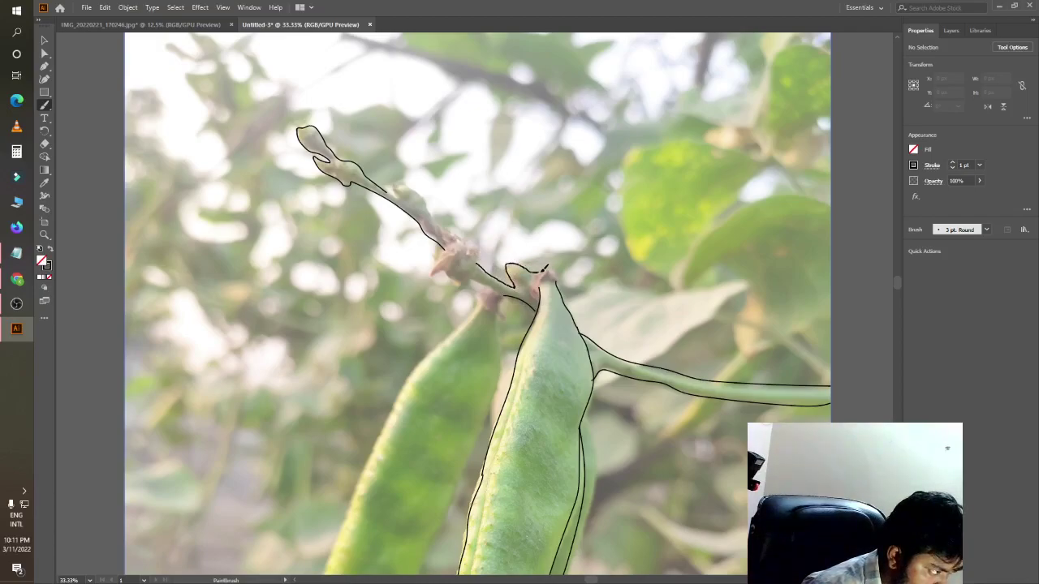
left_click_drag(560, 278, 534, 277)
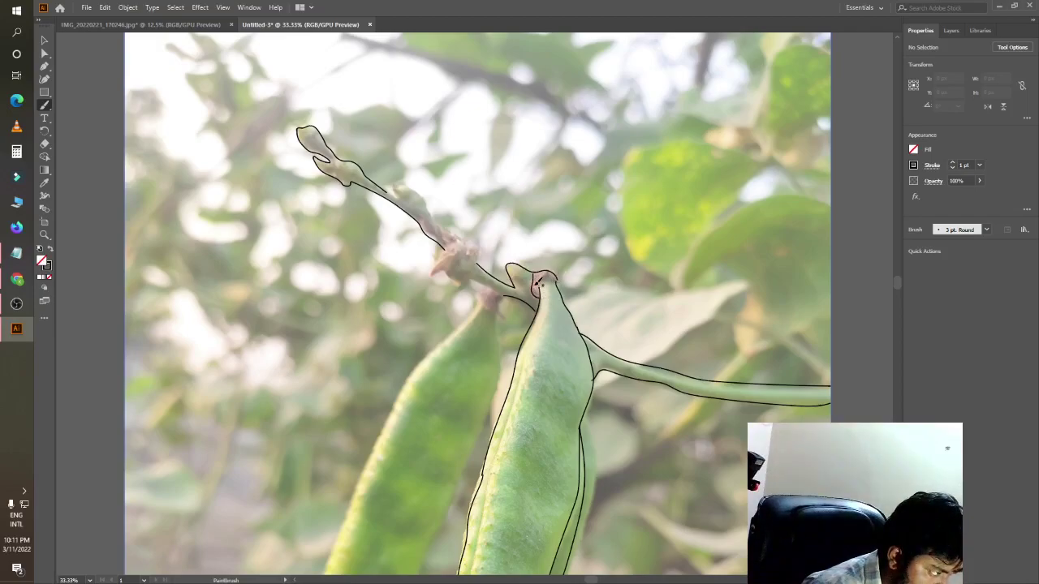
mouse_move(486, 322)
left_mouse_down()
mouse_move(478, 241)
mouse_move(374, 382)
mouse_move(297, 572)
left_mouse_up()
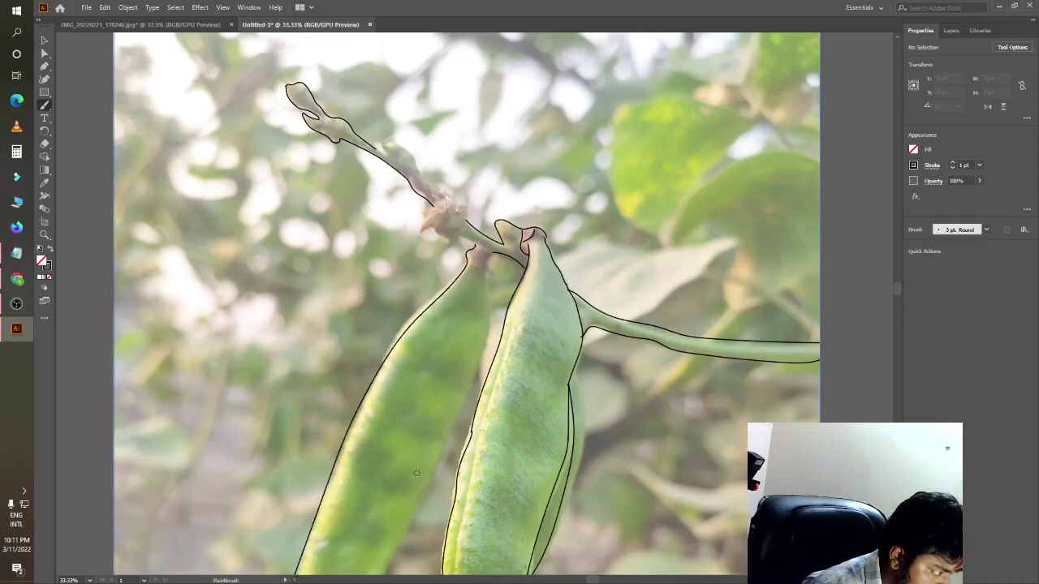
Step: Trace the left pod's lower edge and tip over to the right pod's tip, then undo it
scroll(418, 389, "down", 5)
scroll(419, 390, "up", 6)
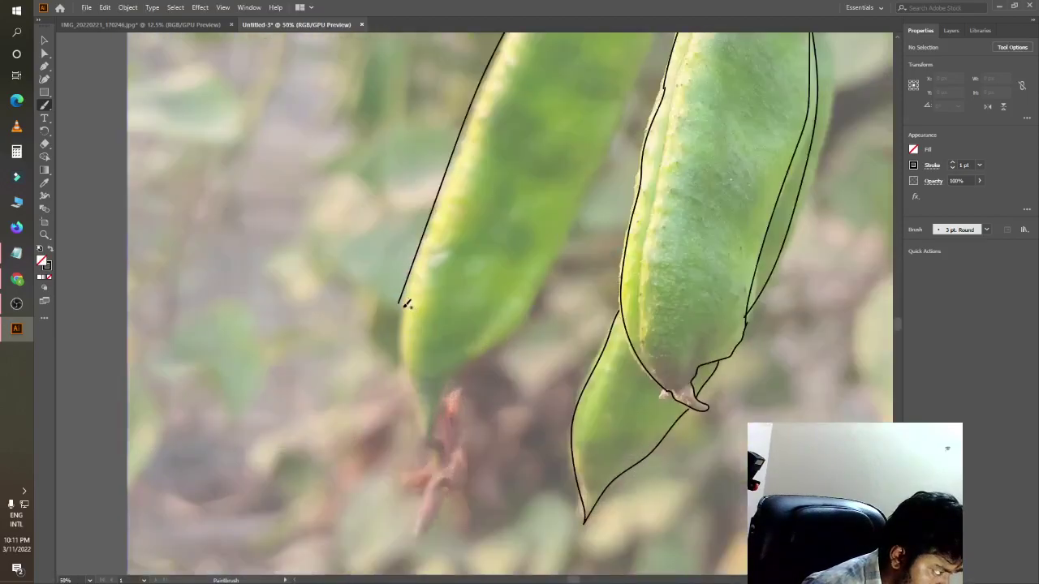
left_click_drag(400, 299, 425, 444)
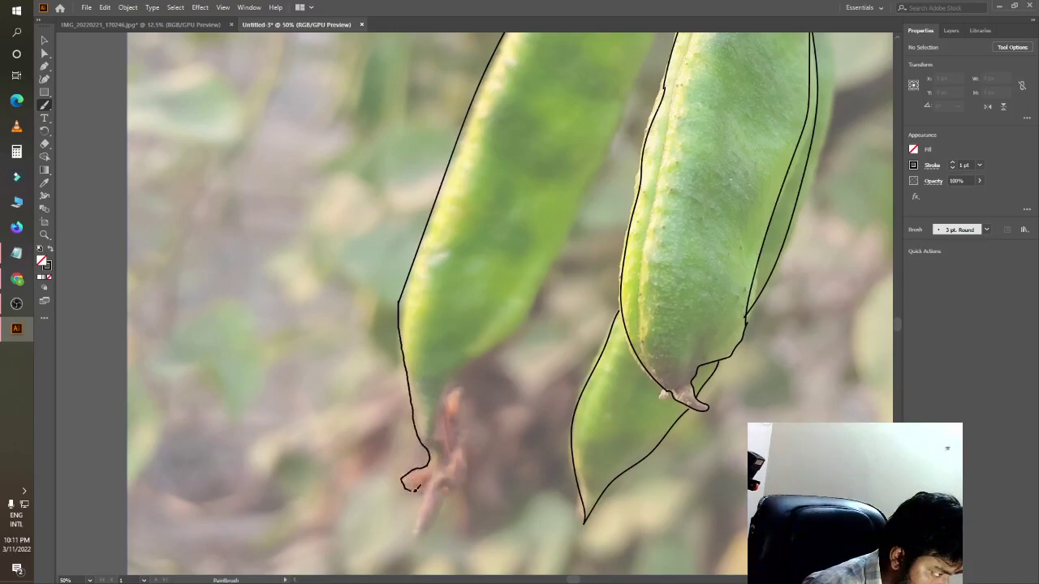
left_click_drag(417, 502, 465, 534)
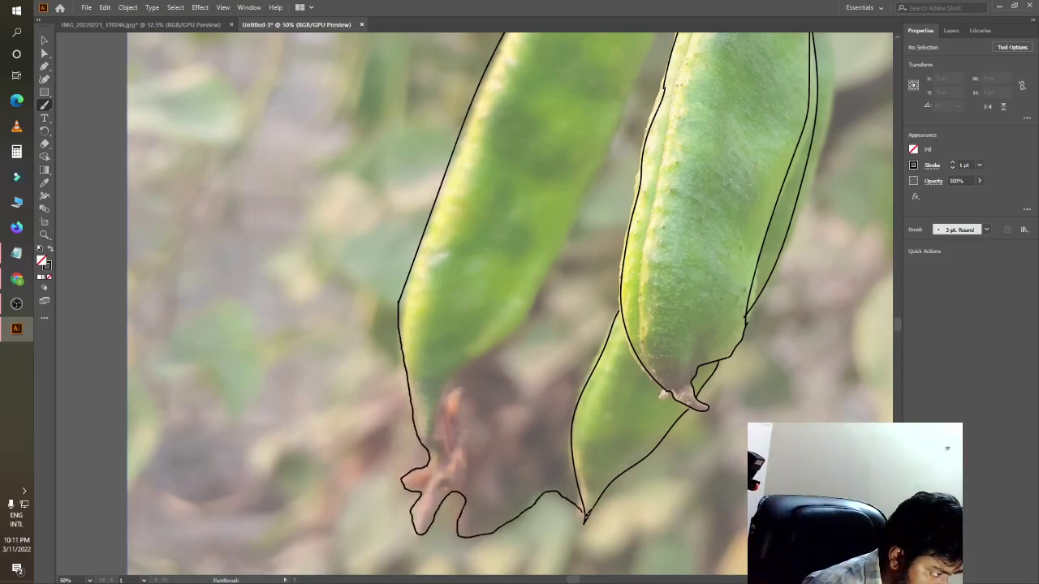
left_click_drag(465, 534, 584, 516)
scroll(506, 480, "down", 3)
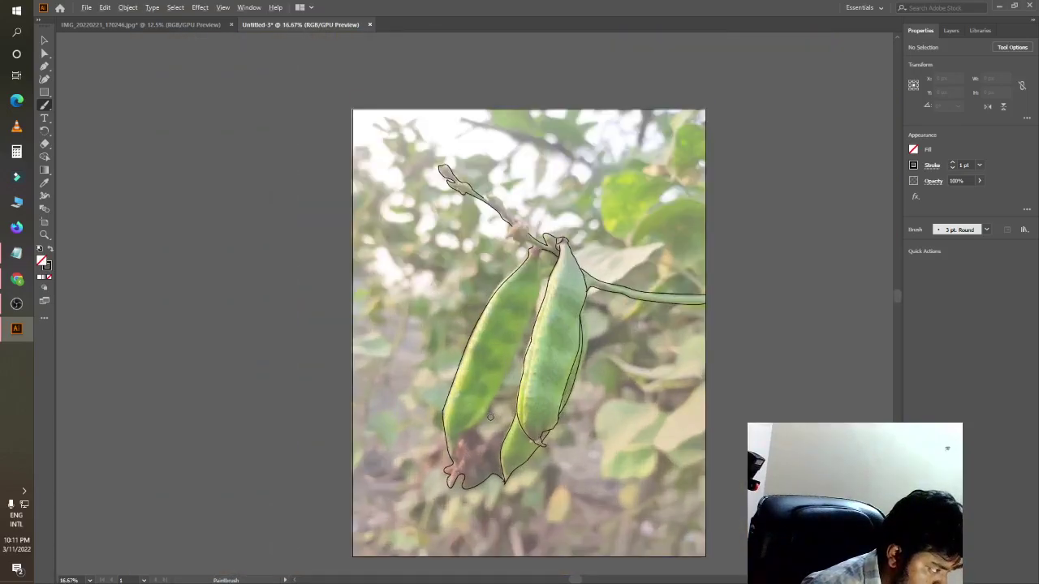
key("ctrl+z")
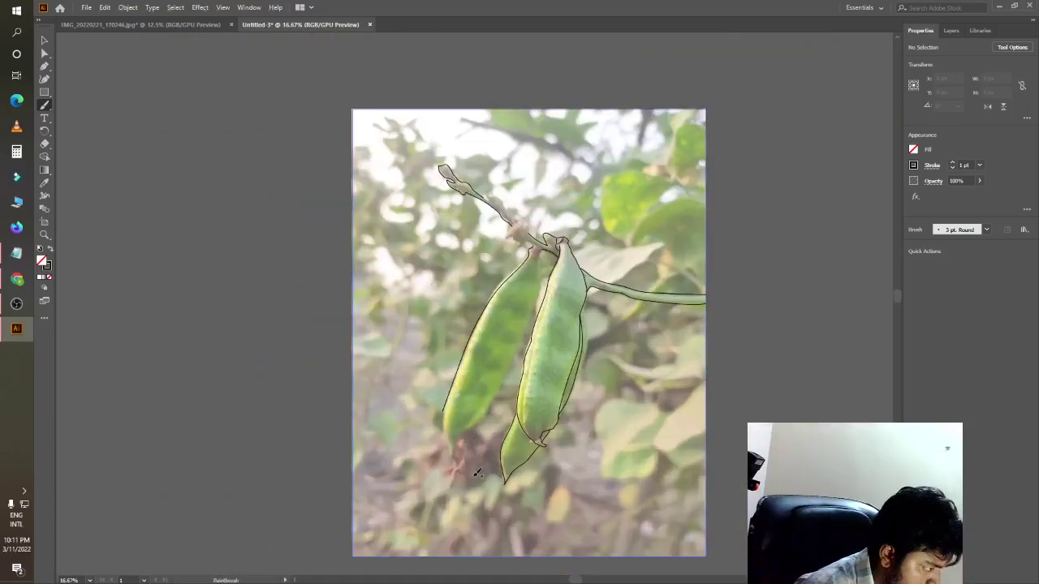
Step: Redraw the left pod's bottom tip outline and the pod edge down from the stem
scroll(475, 468, "up", 1)
key("super")
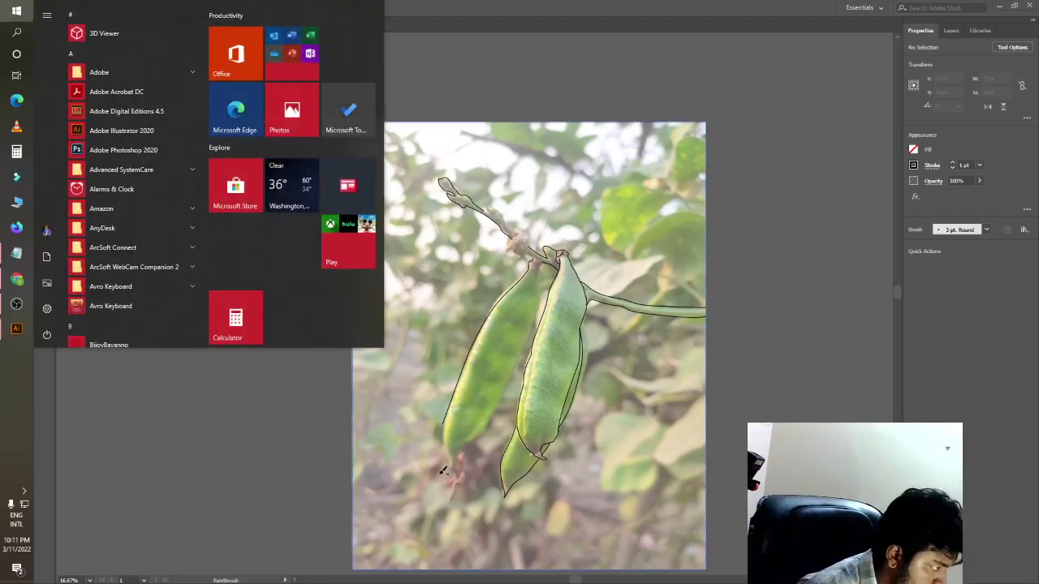
key("super")
scroll(443, 471, "up", 3)
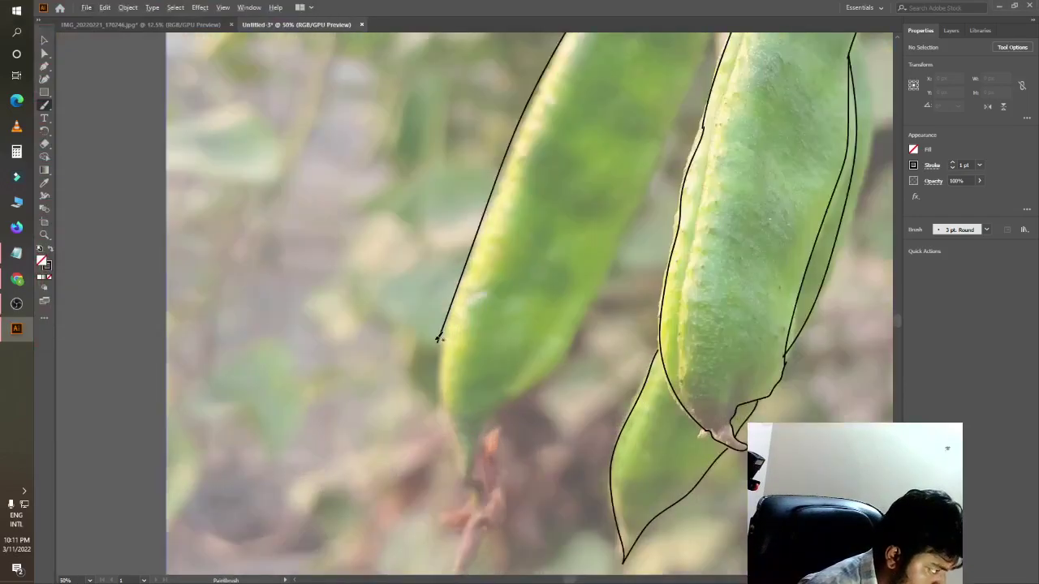
mouse_move(438, 342)
left_mouse_down()
mouse_move(452, 529)
mouse_move(475, 546)
mouse_move(532, 504)
mouse_move(506, 464)
mouse_move(496, 415)
mouse_move(477, 471)
mouse_move(490, 503)
mouse_move(477, 475)
mouse_move(482, 431)
mouse_move(572, 341)
mouse_move(714, 38)
left_mouse_up()
scroll(665, 94, "down", 4)
scroll(665, 94, "up", 1)
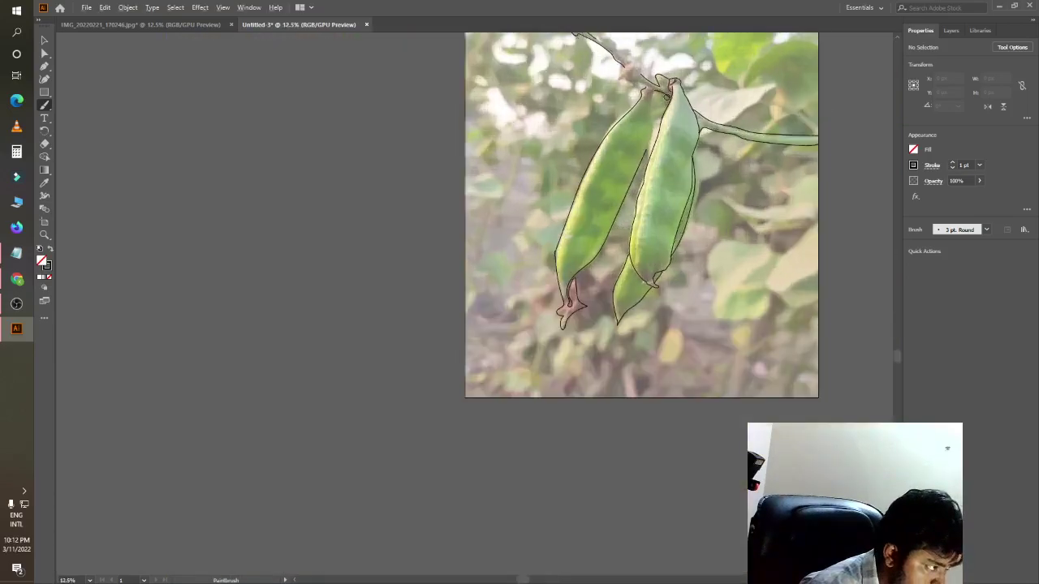
scroll(664, 95, "up", 3)
left_click_drag(617, 76, 585, 302)
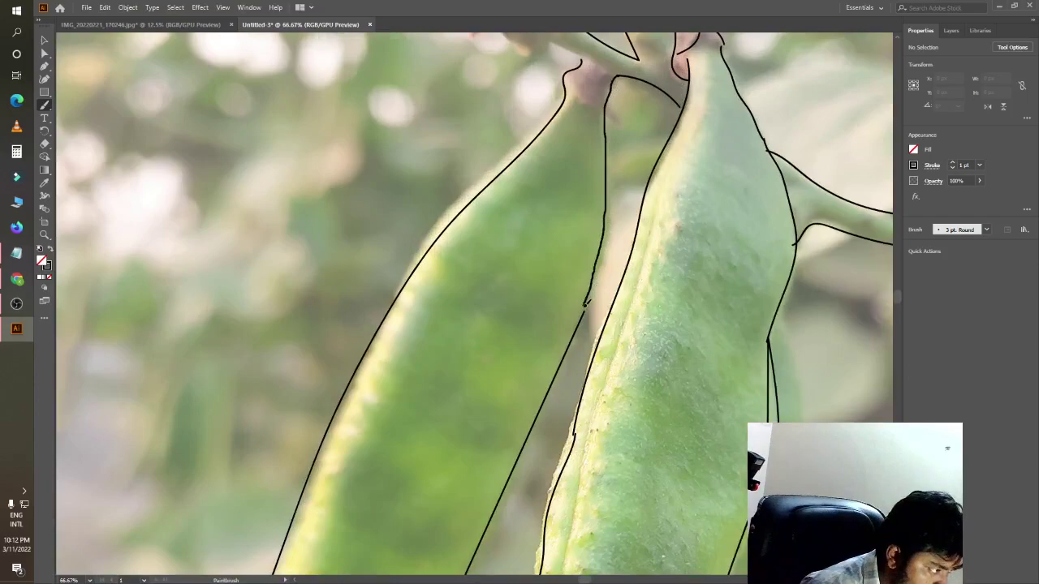
Step: Trace the upper stem's outline and the flower bud's left side with brush strokes
scroll(586, 310, "down", 1)
scroll(510, 346, "down", 3)
scroll(509, 346, "up", 1)
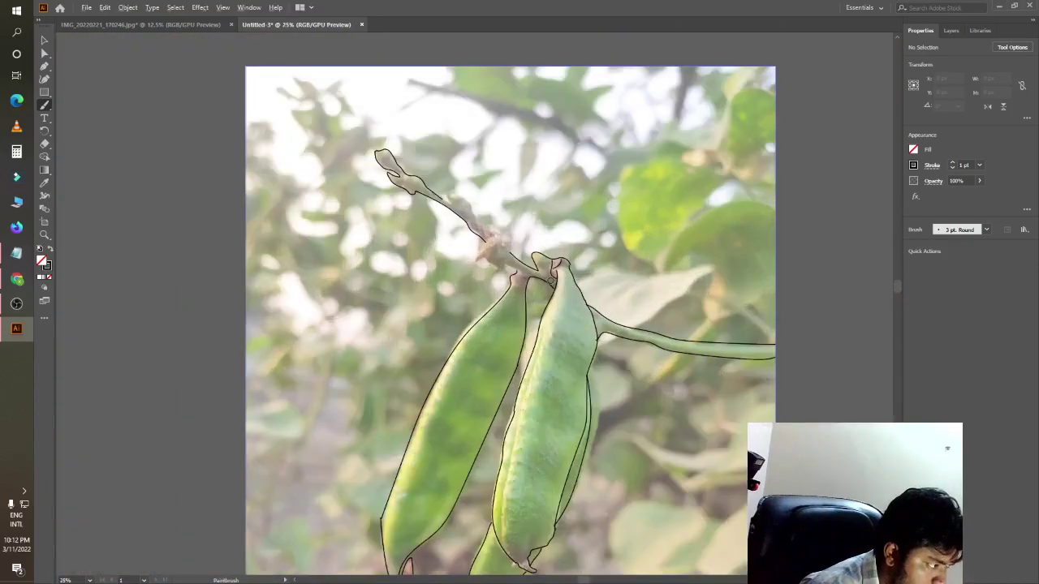
scroll(549, 282, "down", 2)
scroll(491, 396, "up", 2)
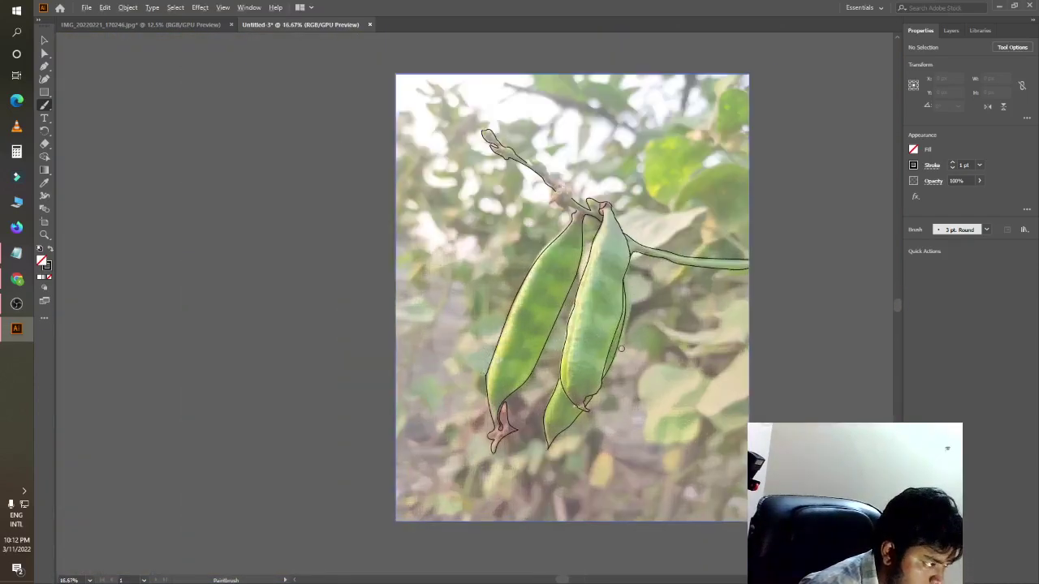
scroll(493, 356, "down", 5)
scroll(468, 293, "up", 3)
scroll(438, 272, "up", 5)
scroll(433, 266, "up", 1)
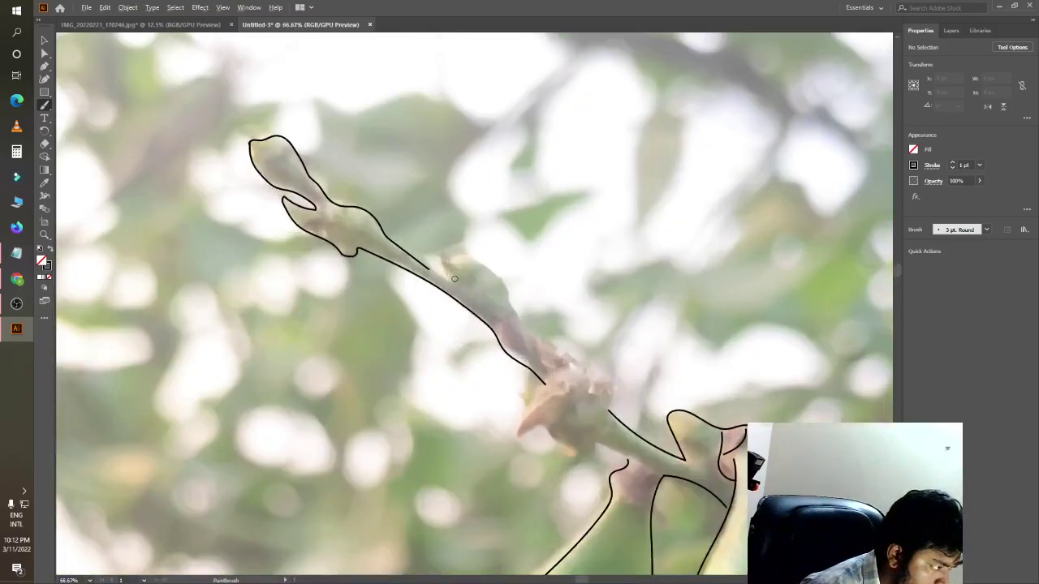
mouse_move(431, 266)
left_mouse_down()
mouse_move(506, 277)
mouse_move(615, 376)
mouse_move(612, 412)
left_mouse_up()
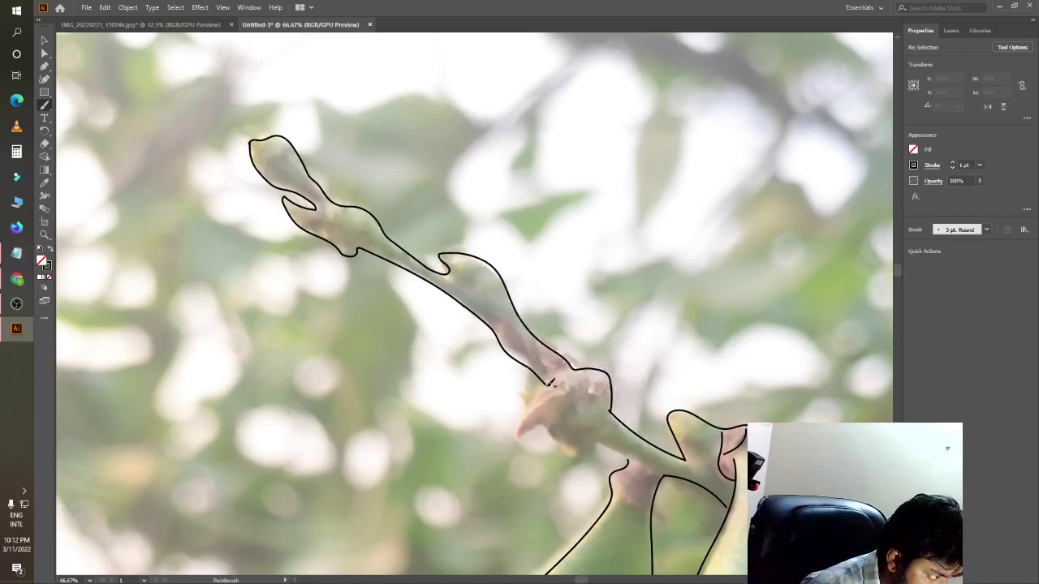
mouse_move(550, 381)
left_mouse_down()
mouse_move(518, 431)
mouse_move(598, 440)
left_mouse_up()
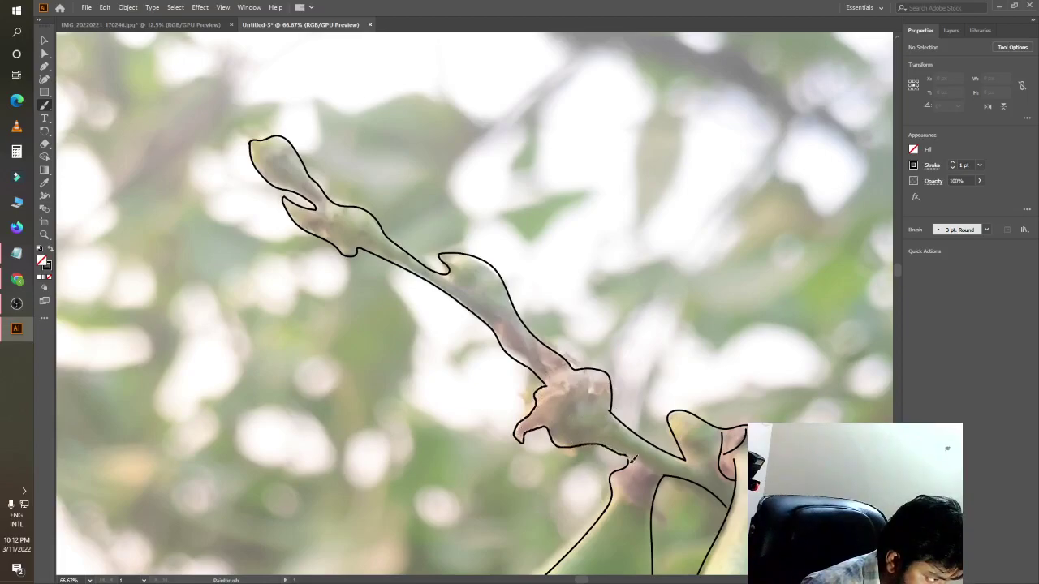
scroll(631, 459, "down", 5)
scroll(619, 459, "up", 3)
scroll(483, 442, "up", 1)
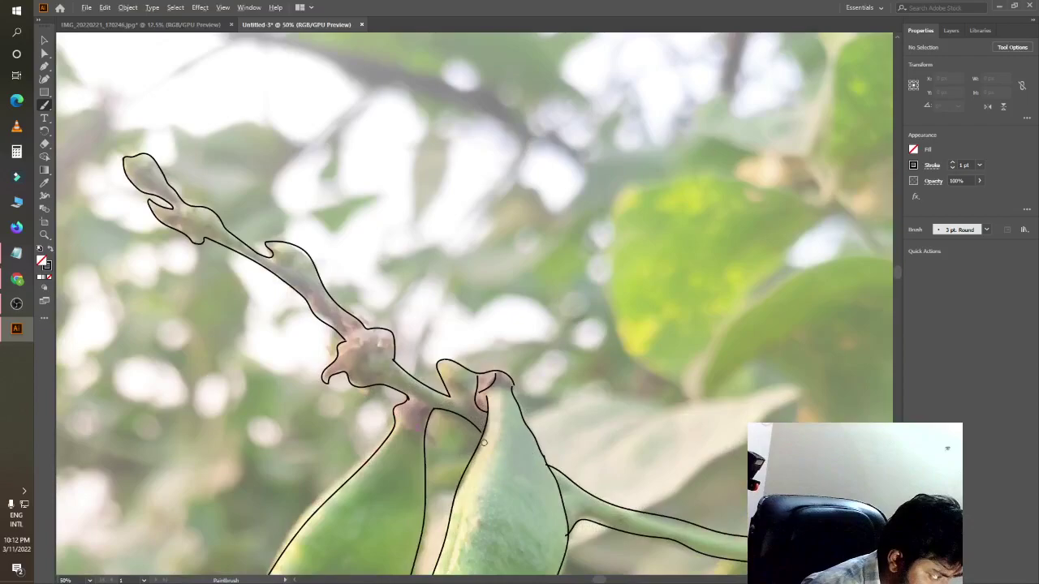
scroll(483, 442, "down", 2)
scroll(484, 442, "down", 2)
scroll(446, 454, "down", 3)
scroll(488, 374, "up", 3)
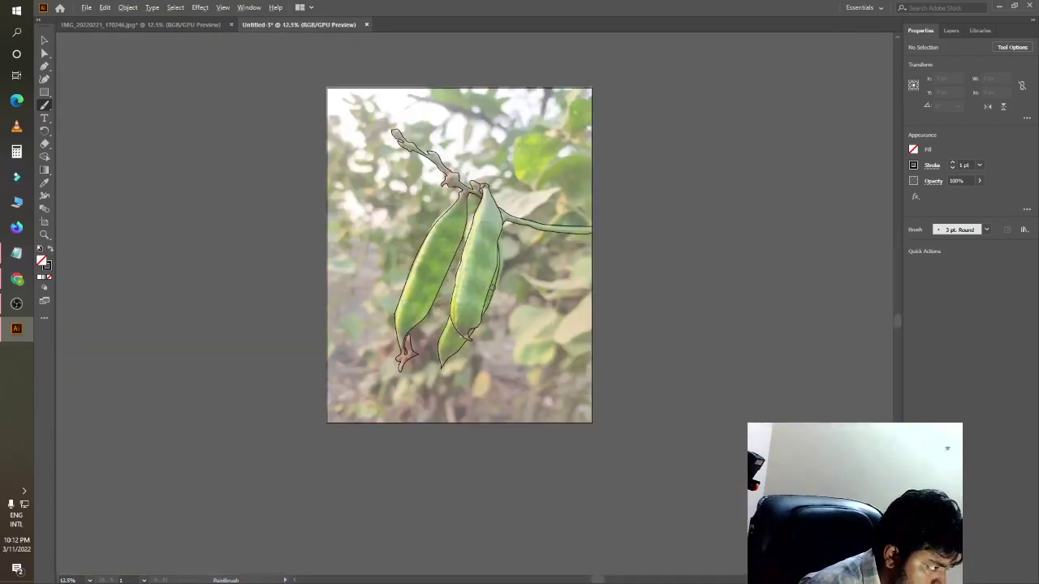
scroll(491, 285, "up", 2)
scroll(390, 291, "up", 1)
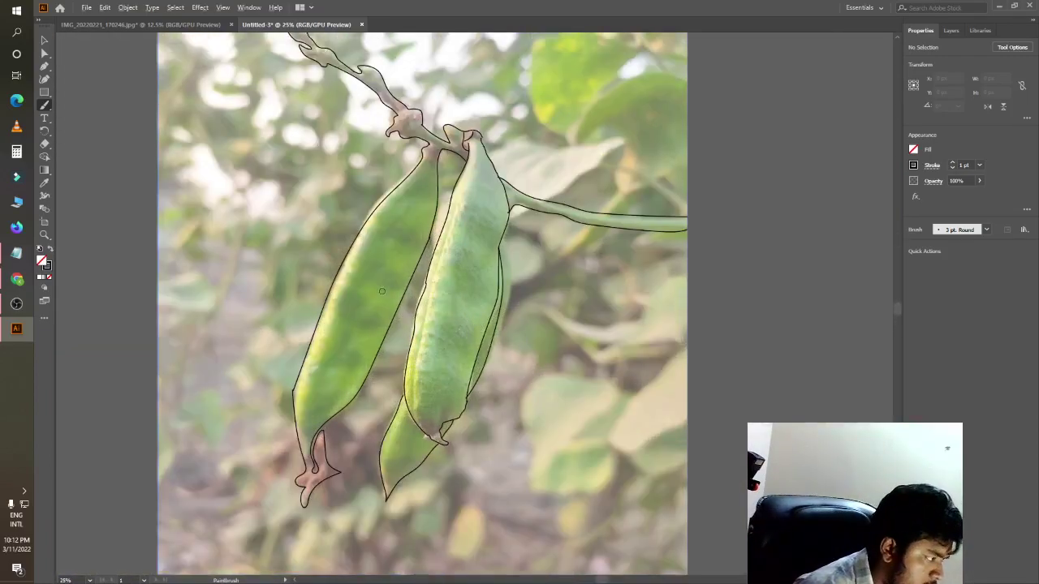
Step: Paint three short texture dashes, two across the left pod and one on the right pod
mouse_move(379, 225)
left_mouse_down()
mouse_move(406, 238)
mouse_move(362, 313)
left_mouse_up()
left_click_drag(323, 371, 357, 388)
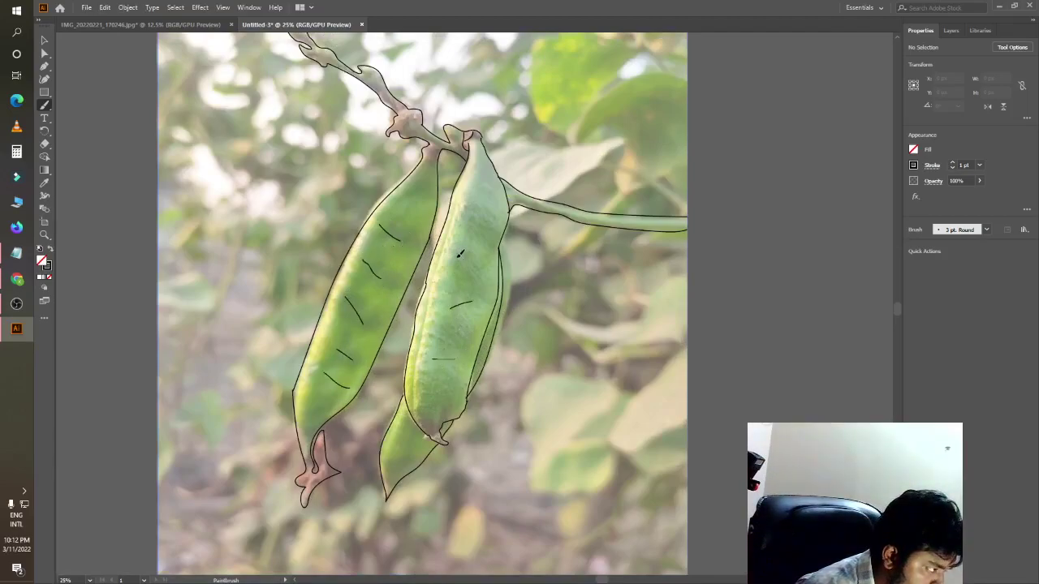
left_click_drag(454, 257, 478, 256)
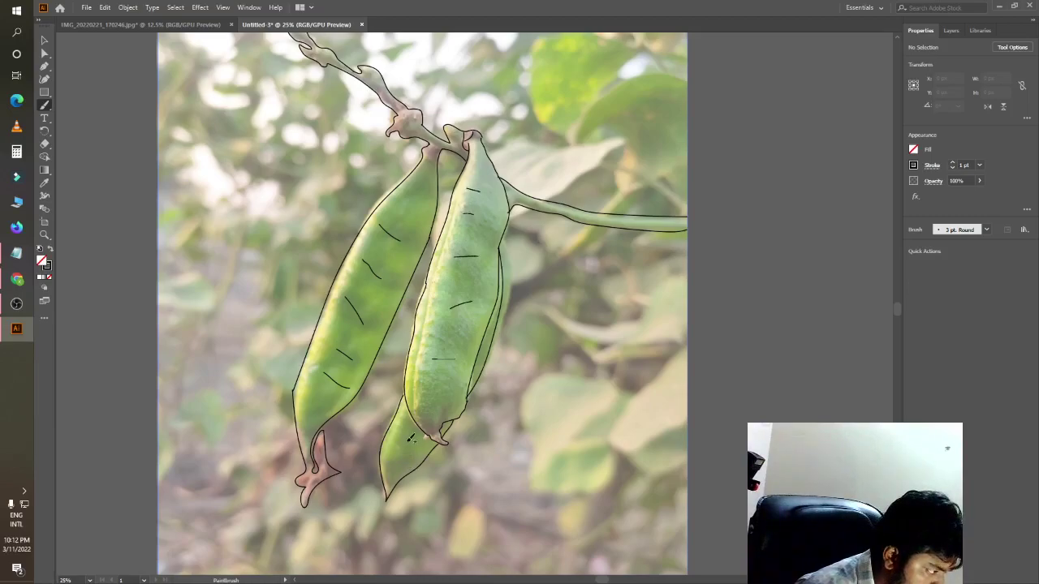
scroll(389, 335, "down", 2)
scroll(389, 335, "up", 1)
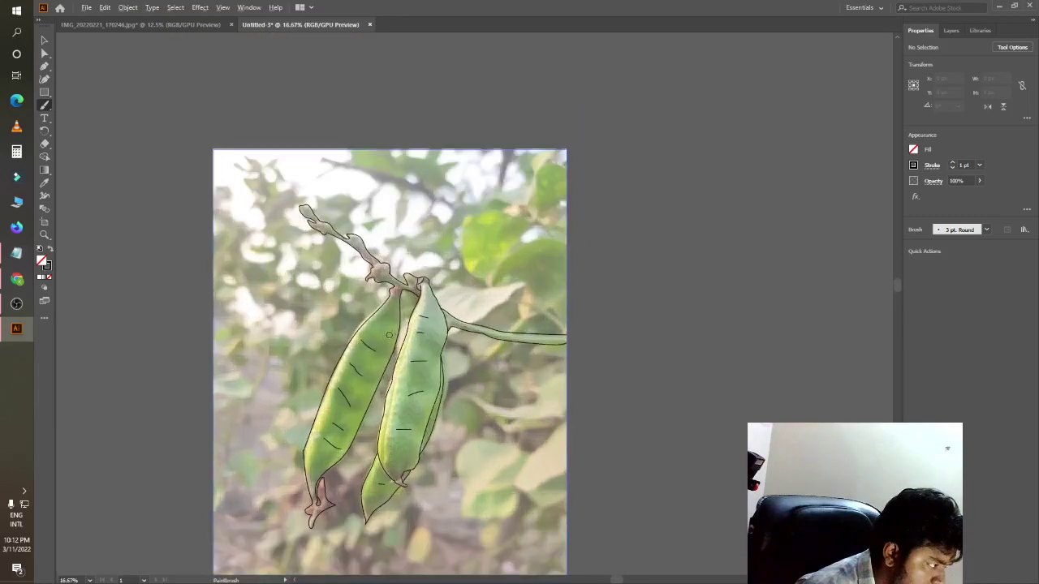
Step: Show the Layers panel and toggle Layer 1's visibility to check the tracing against the photo
left_click(952, 31)
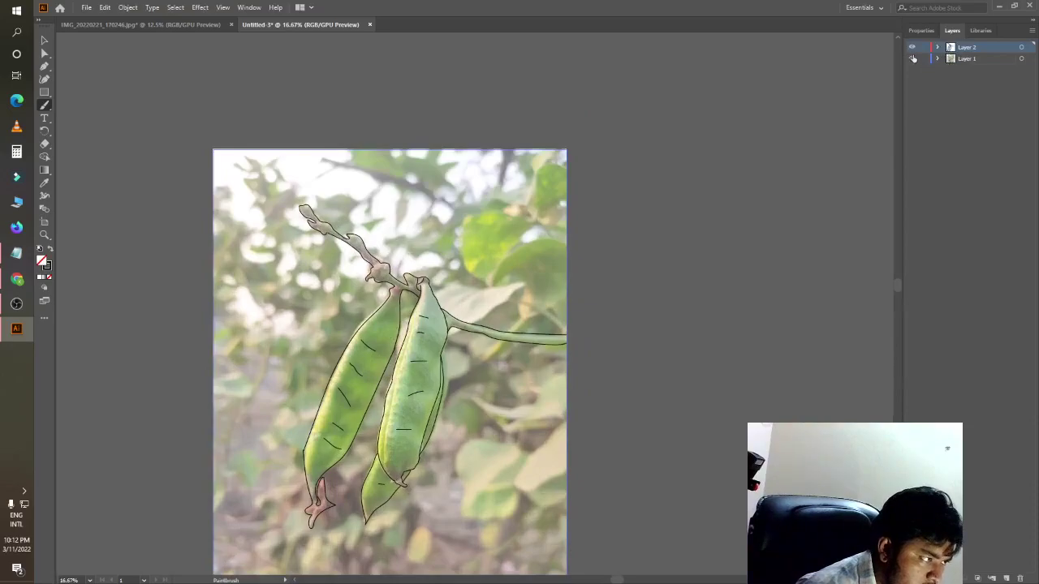
left_click(912, 59)
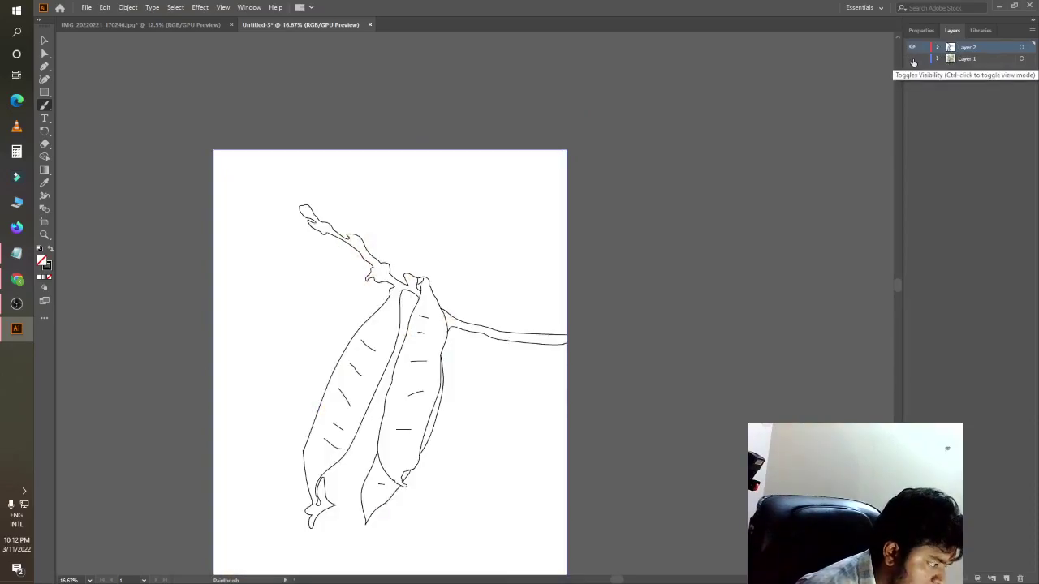
left_click(912, 59)
left_click(912, 59)
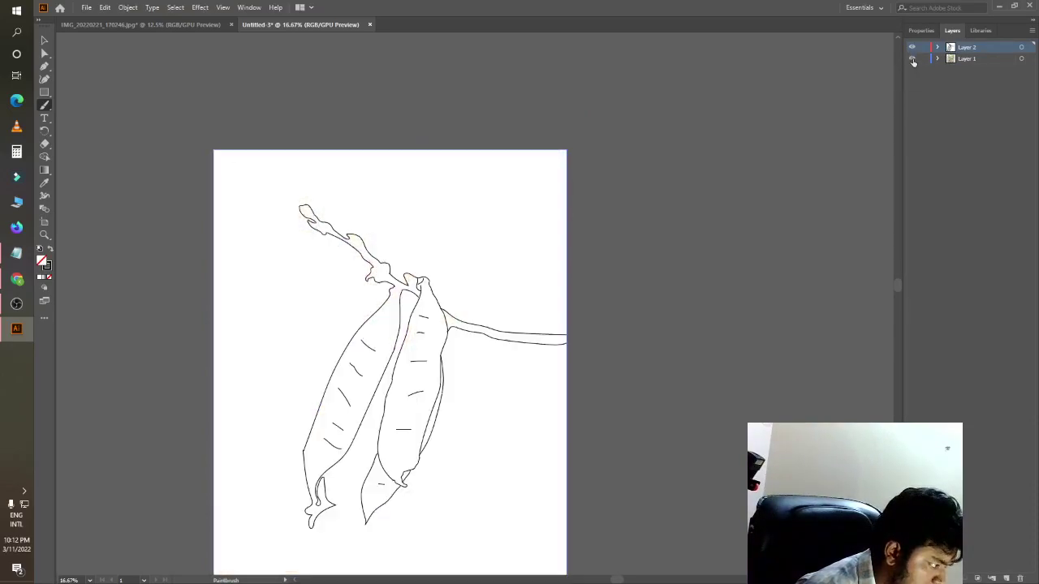
left_click(912, 59)
scroll(302, 496, "up", 2)
scroll(302, 497, "up", 1)
Step: Paint a short stroke near the lower pod tip, then compare it by toggling the photo layer
left_click_drag(294, 487, 314, 486)
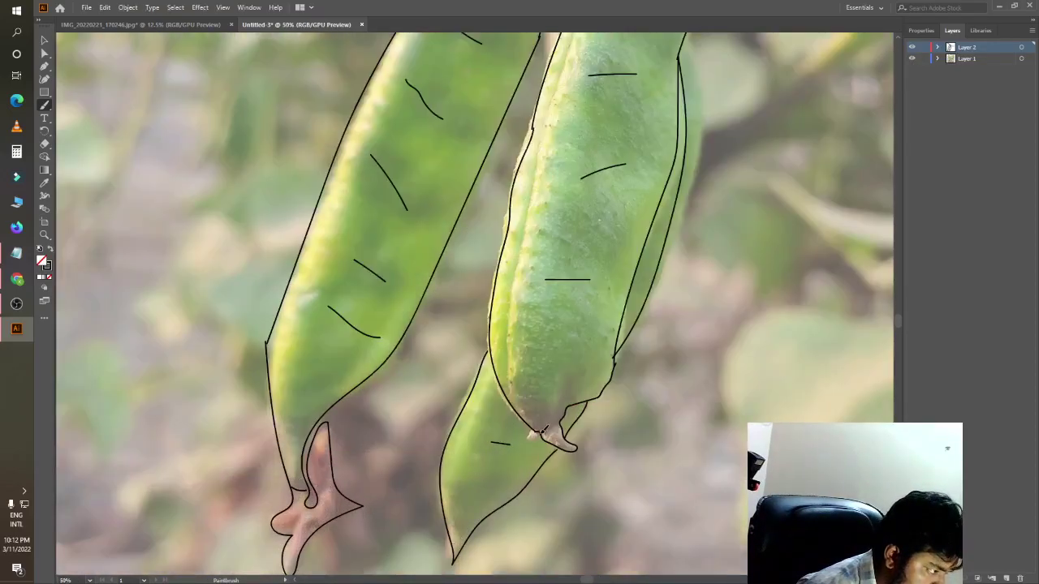
scroll(481, 433, "down", 5)
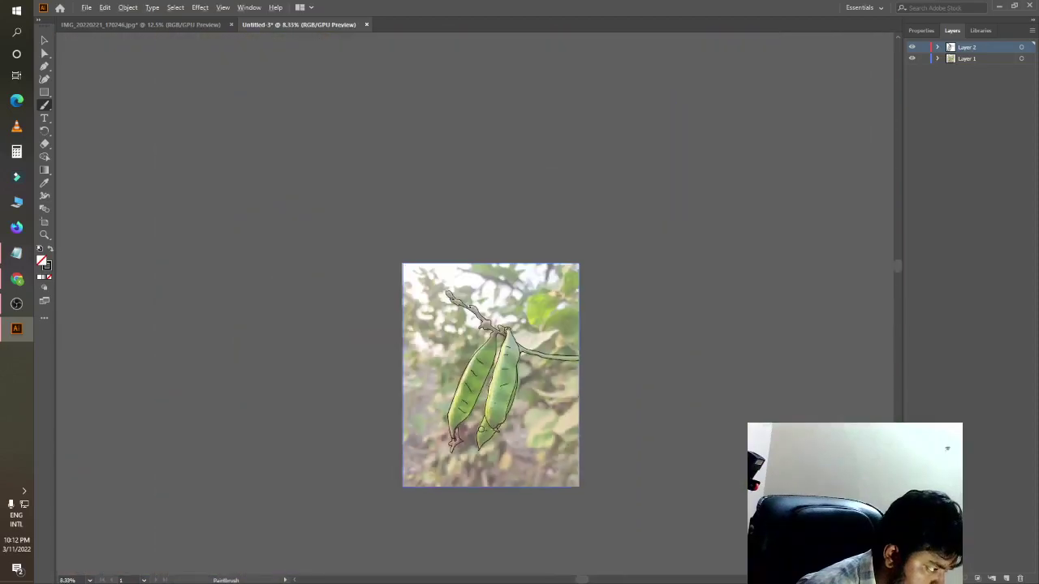
left_click(912, 59)
left_click(912, 59)
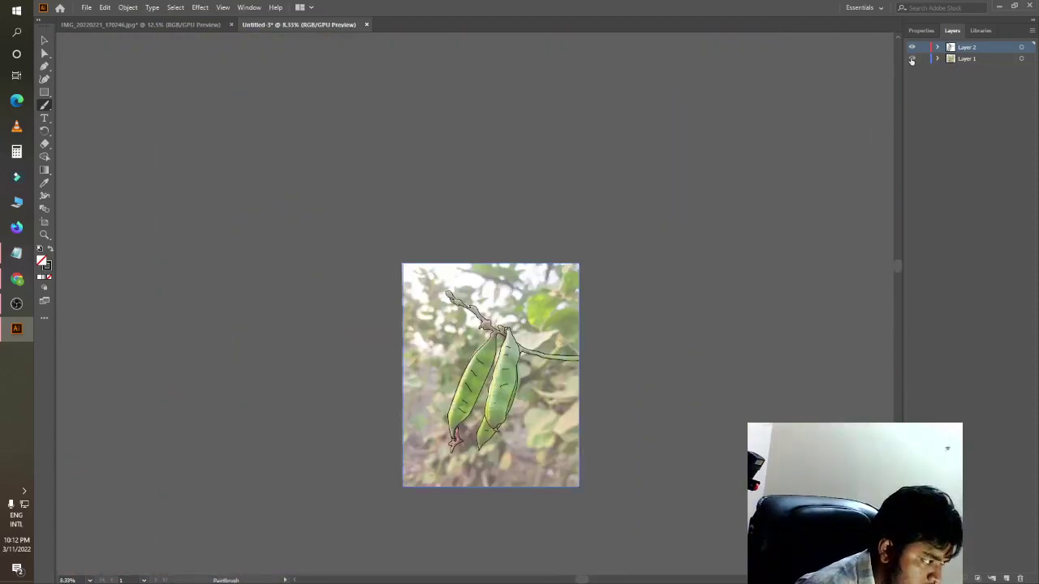
left_click(912, 59)
left_click(912, 59)
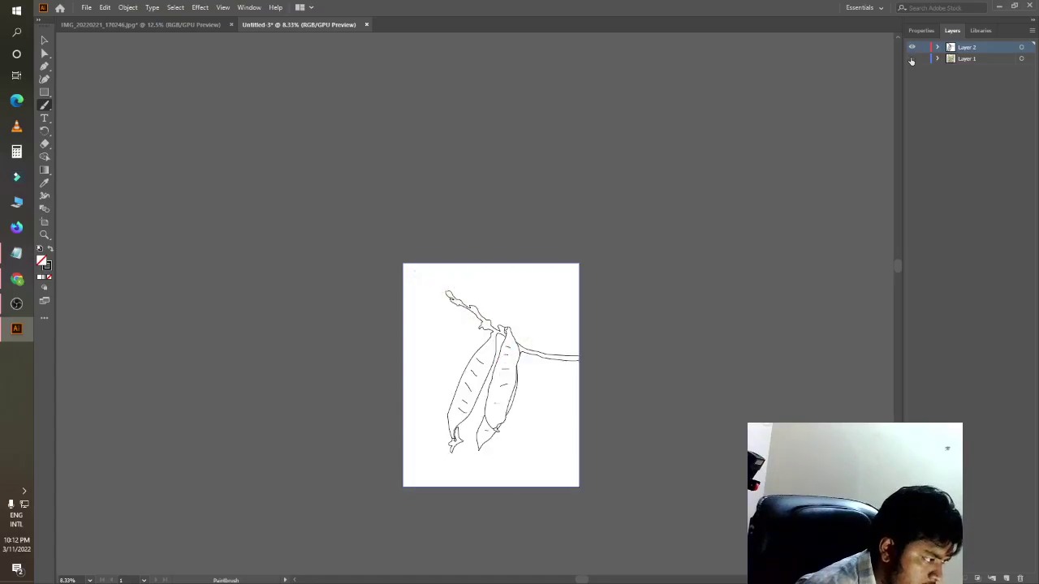
left_click(912, 59)
scroll(649, 303, "up", 2)
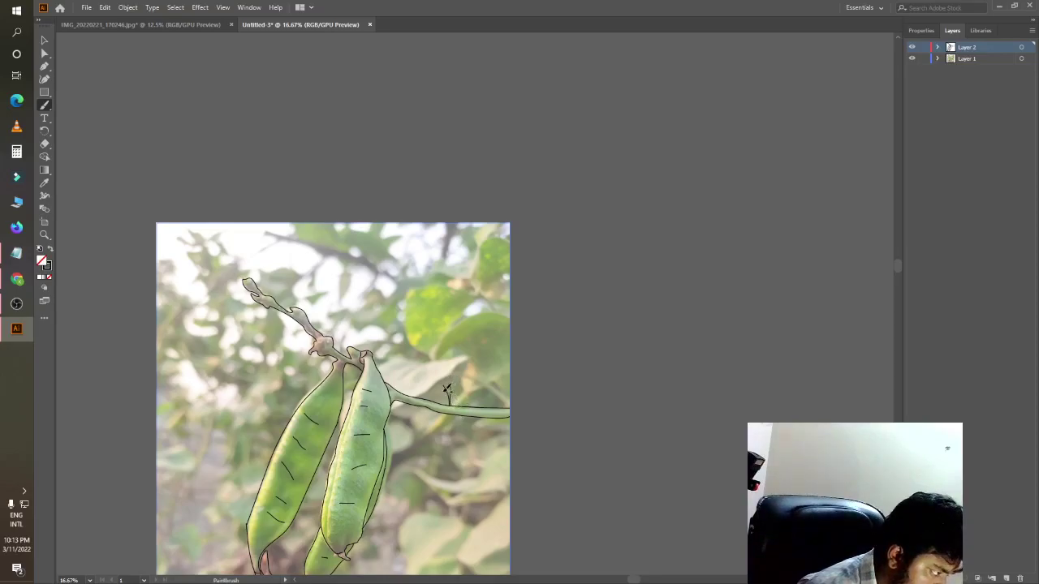
Step: Trace the leaf with an outline, a redrawn central midrib and a side vein
mouse_move(438, 383)
left_mouse_down()
mouse_move(419, 280)
mouse_move(450, 386)
left_mouse_up()
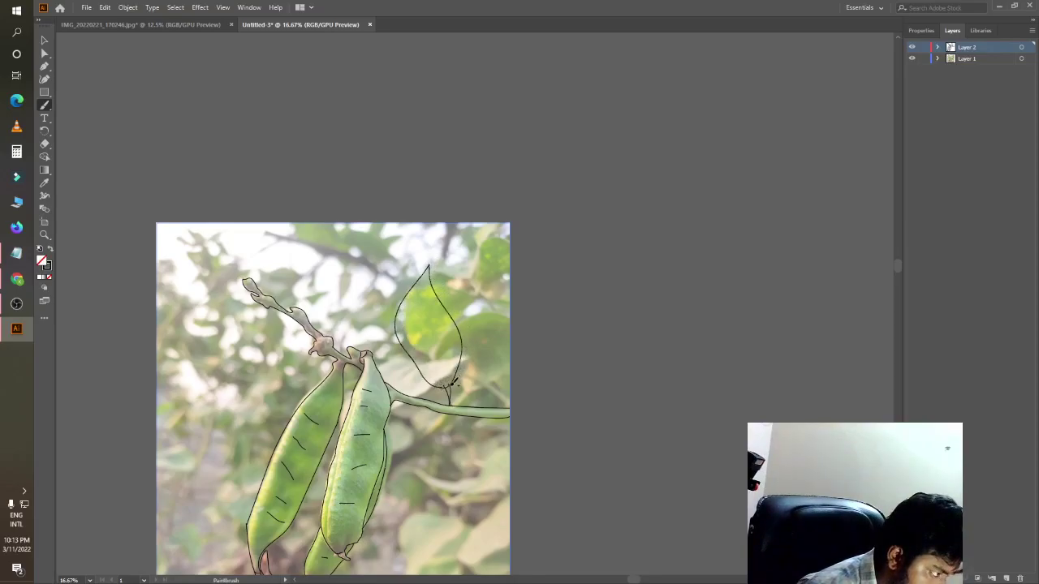
left_click_drag(438, 369, 419, 265)
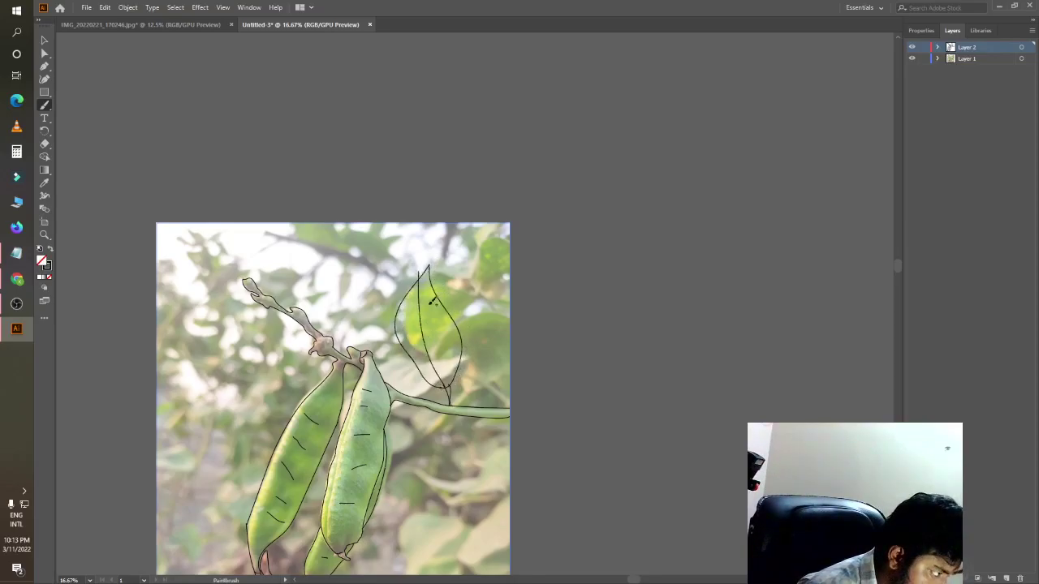
key("ctrl+z")
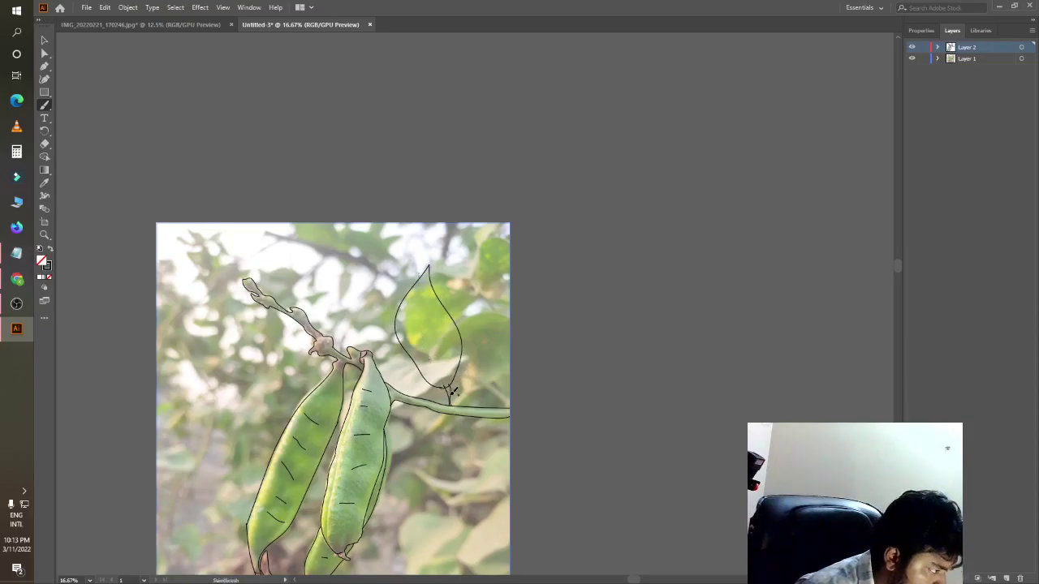
left_click_drag(436, 342, 428, 266)
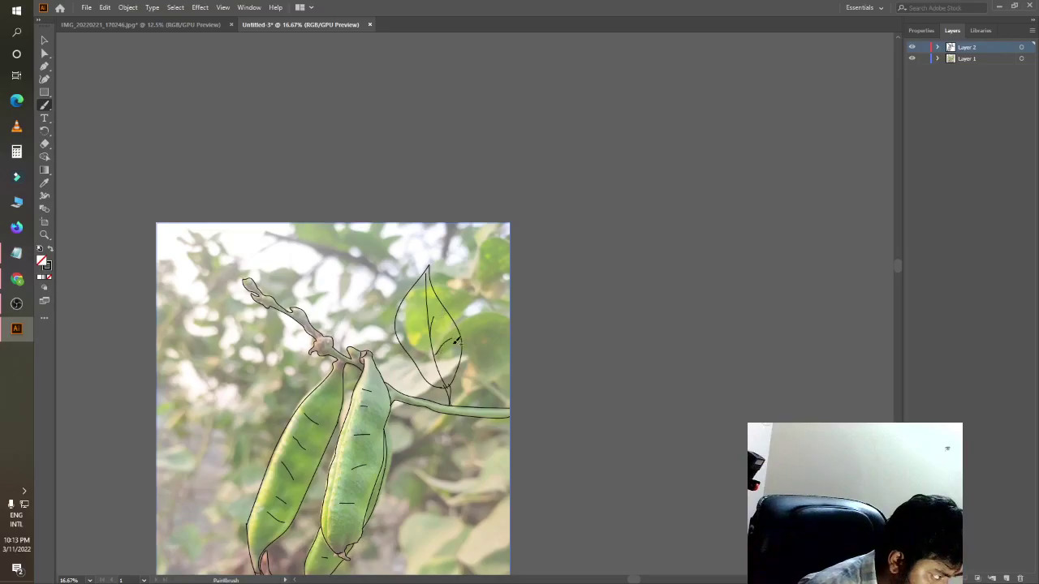
mouse_move(439, 365)
left_mouse_down()
mouse_move(452, 351)
mouse_move(413, 344)
mouse_move(401, 321)
left_mouse_up()
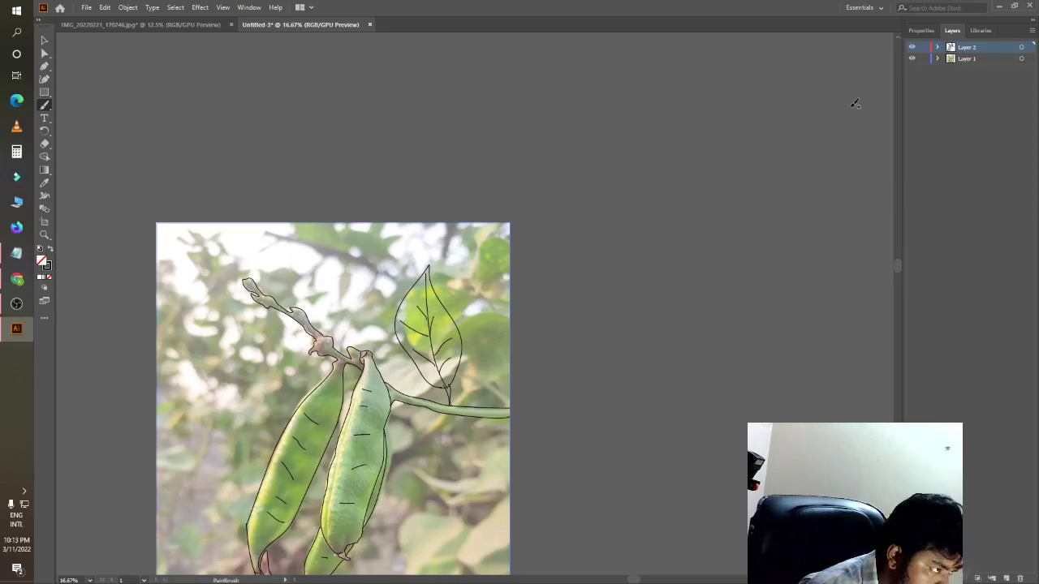
Step: Hide Layer 1, then delete that photo layer and confirm the deletion
left_click(911, 59)
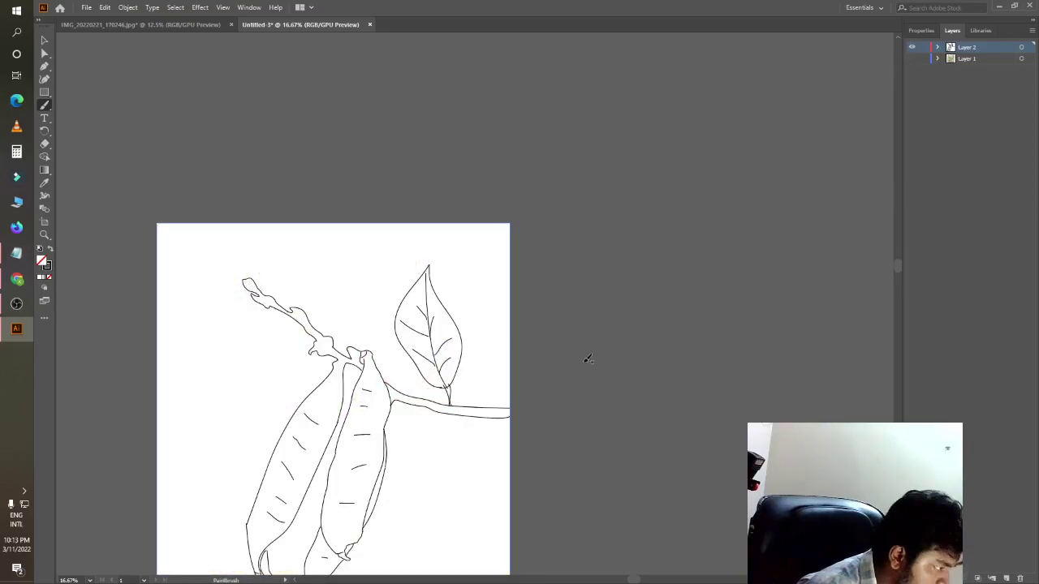
scroll(503, 424, "down", 3)
scroll(520, 418, "up", 2)
scroll(537, 413, "up", 1)
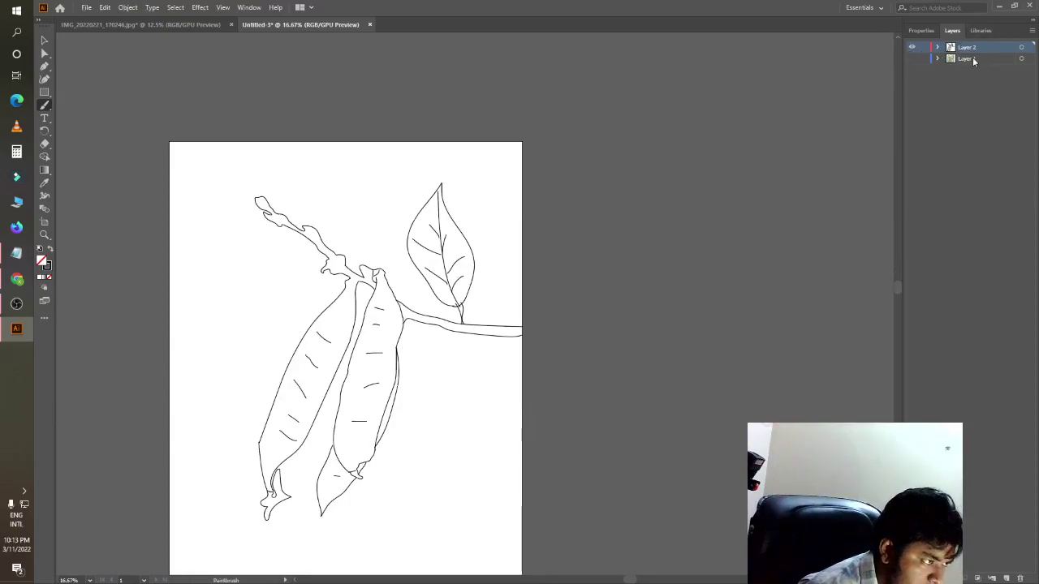
left_click(972, 58)
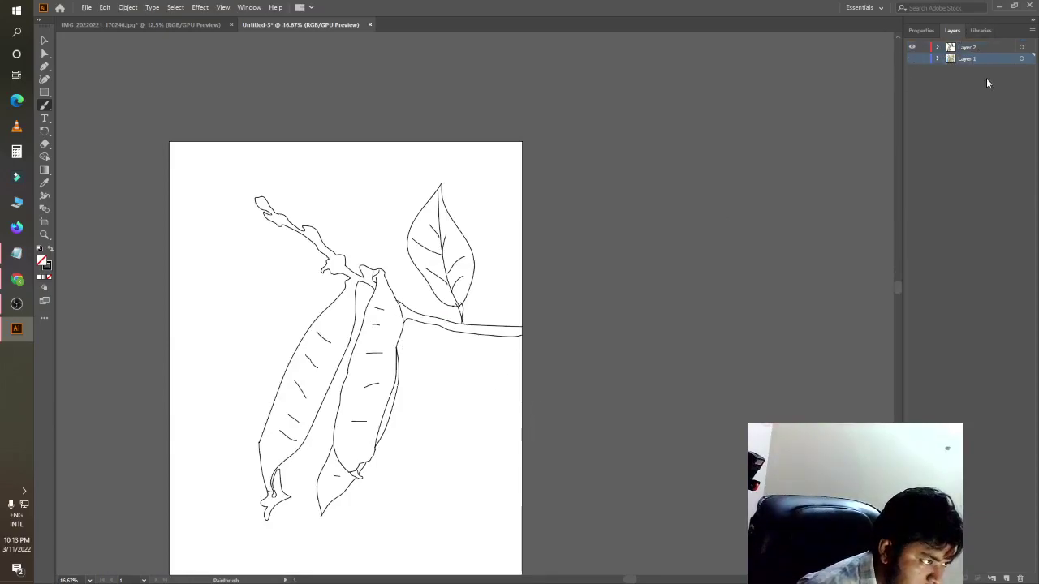
left_click(1021, 577)
left_click(566, 314)
scroll(456, 369, "down", 2)
scroll(477, 416, "up", 2)
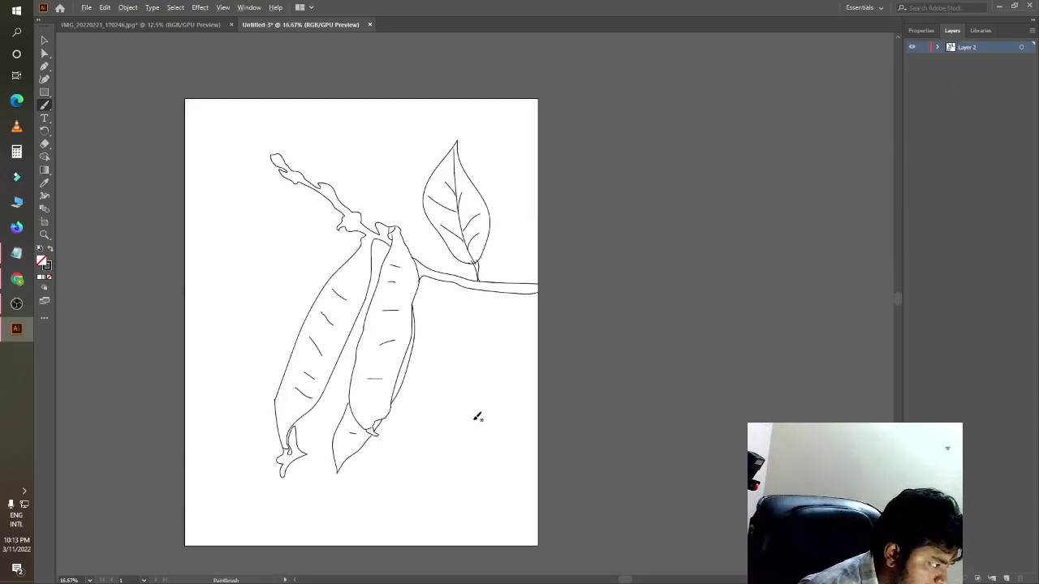
Step: Marquee-select all the line artwork and shrink it toward its top-left corner
left_click(45, 40)
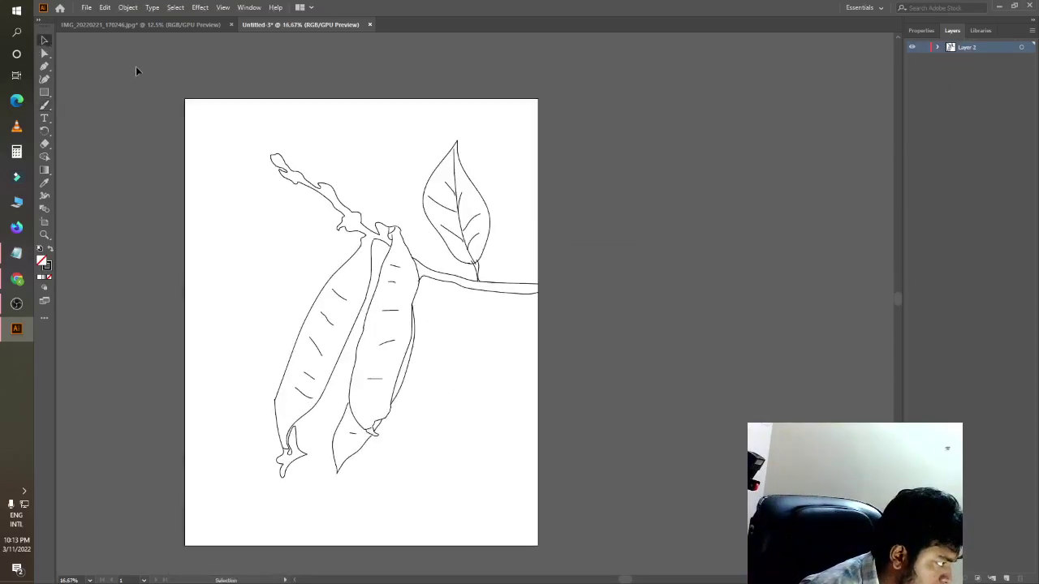
left_click_drag(195, 144, 590, 482)
left_click(453, 336)
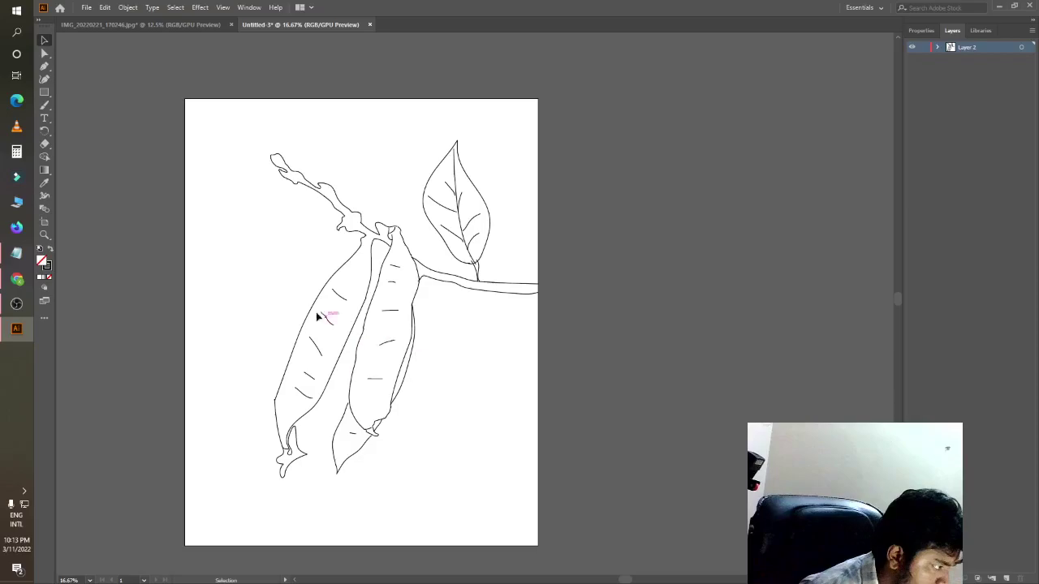
left_click_drag(239, 122, 547, 490)
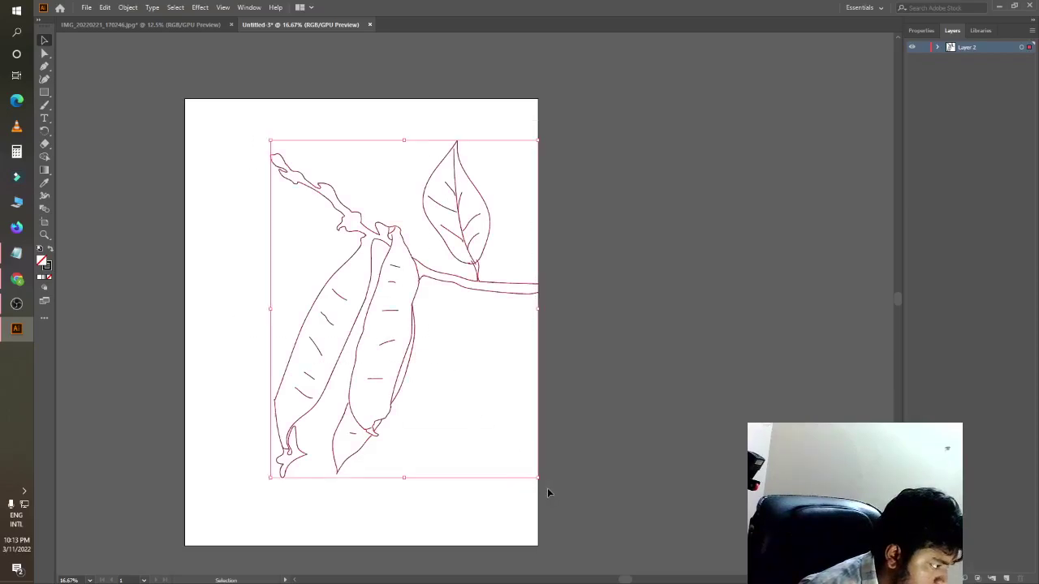
left_click(414, 294)
mouse_move(259, 120)
left_mouse_down()
mouse_move(573, 509)
mouse_move(611, 575)
left_mouse_up()
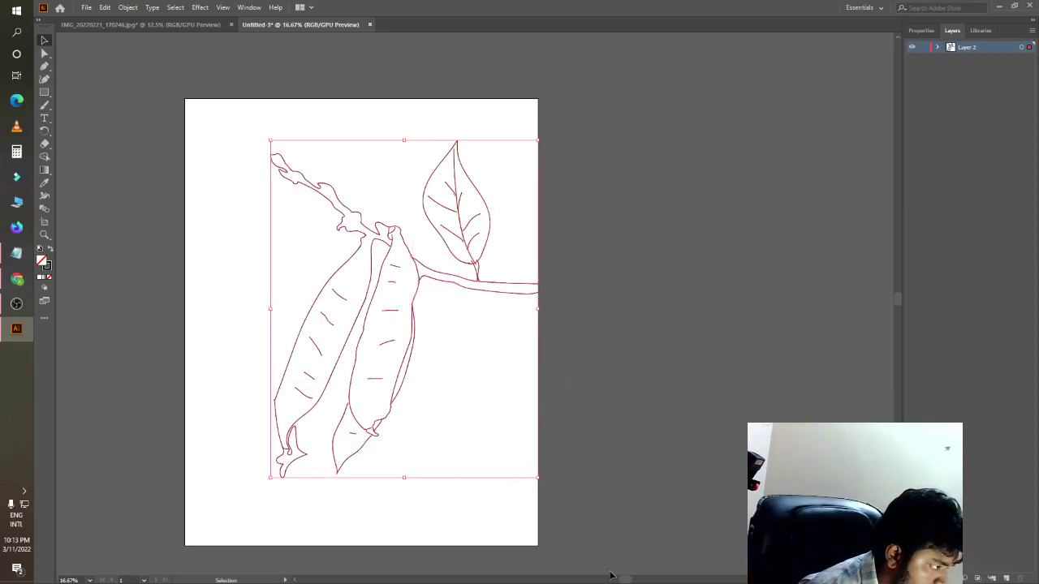
left_click_drag(536, 476, 473, 414)
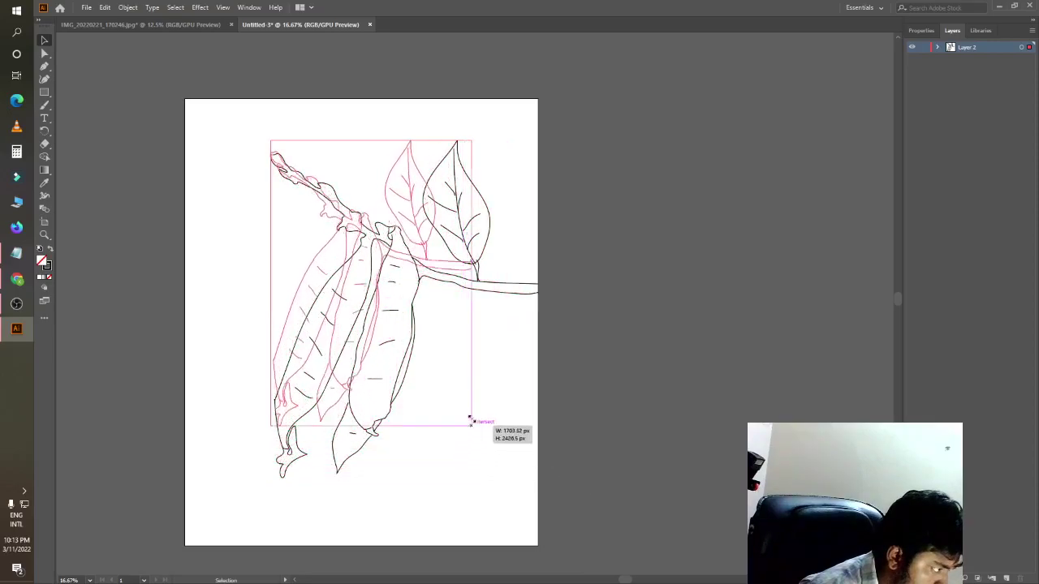
left_click(332, 357)
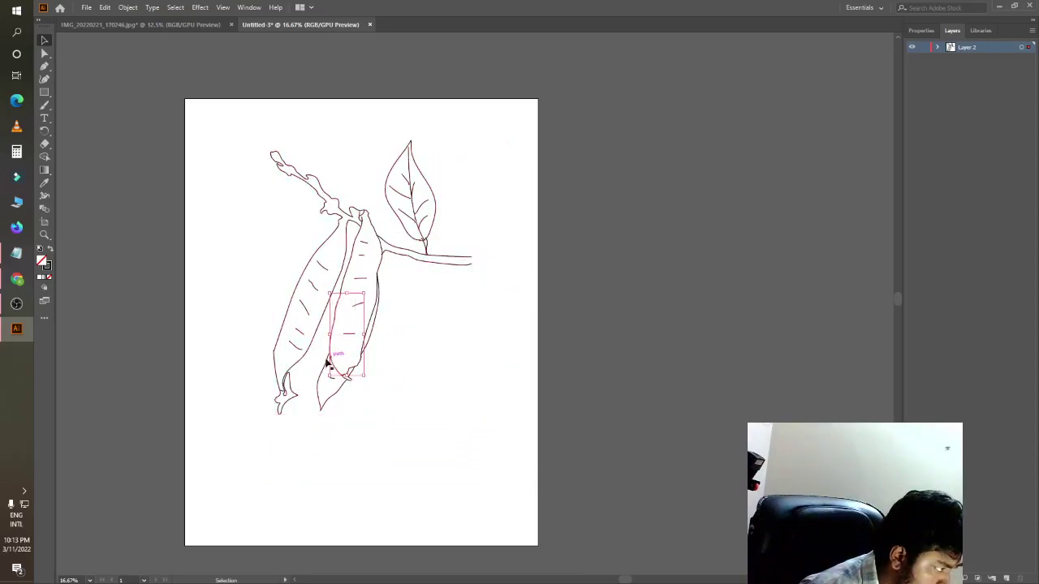
Step: Reselect the drawing and rescale it with corner handles to fill most of the artboard
left_click_drag(188, 130, 520, 468)
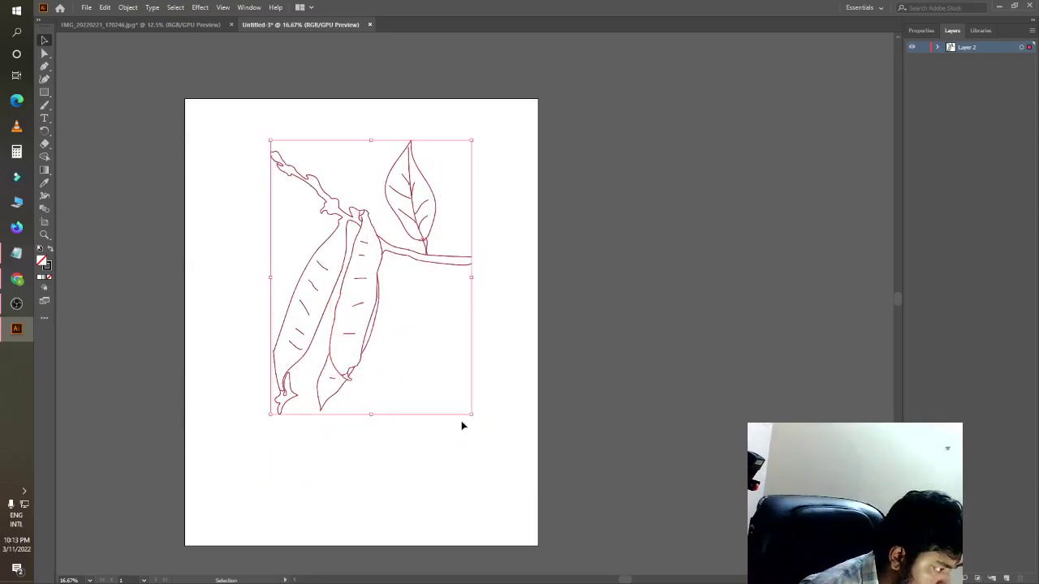
mouse_move(471, 415)
left_mouse_down()
mouse_move(505, 498)
mouse_move(531, 491)
left_mouse_up()
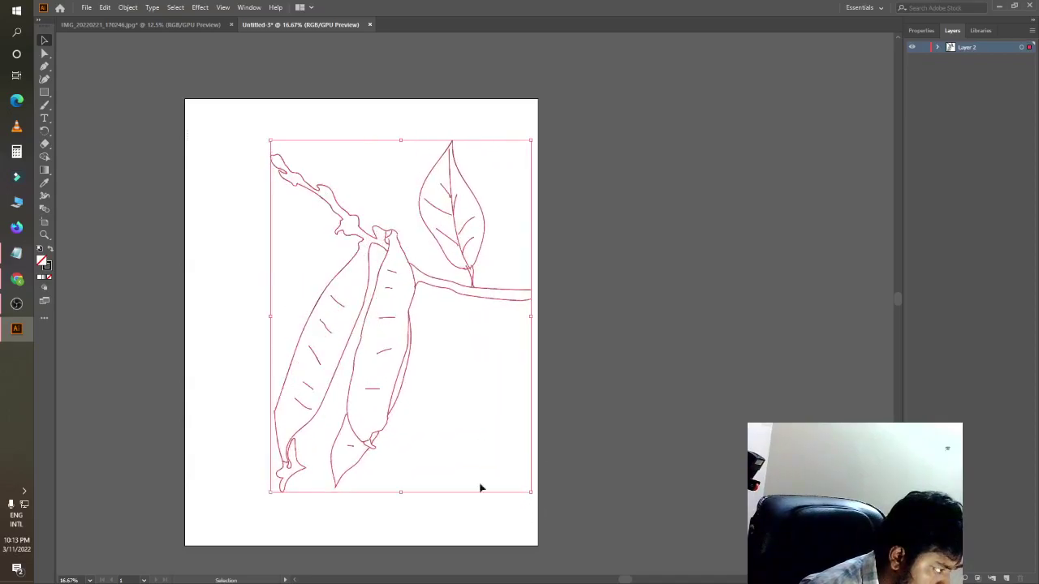
left_click_drag(266, 491, 213, 489)
left_click_drag(532, 490, 519, 487)
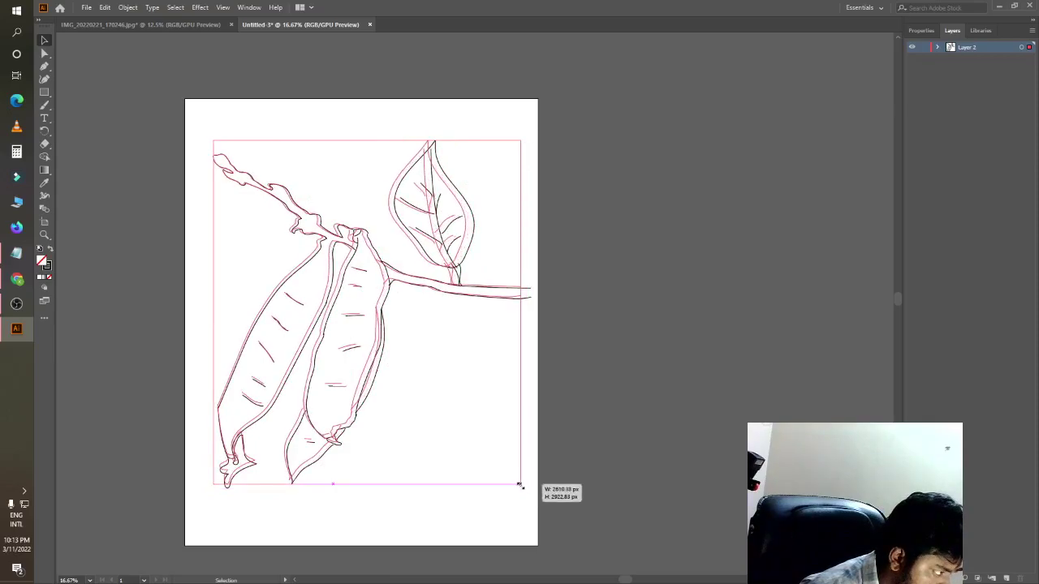
left_click(656, 465)
key("ctrl+minus")
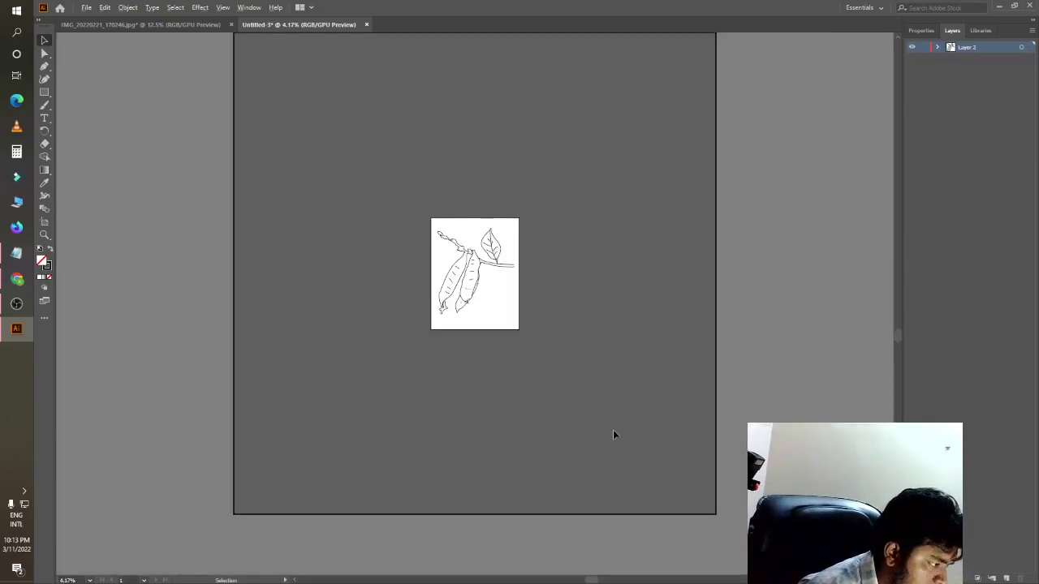
scroll(617, 406, "up", 2)
scroll(626, 396, "up", 2)
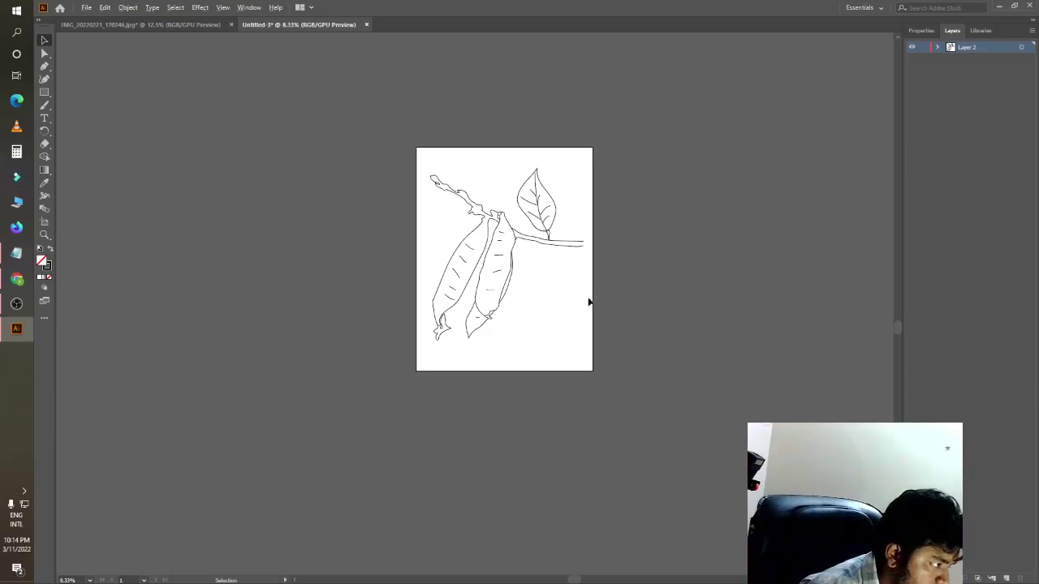
scroll(588, 297, "up", 1)
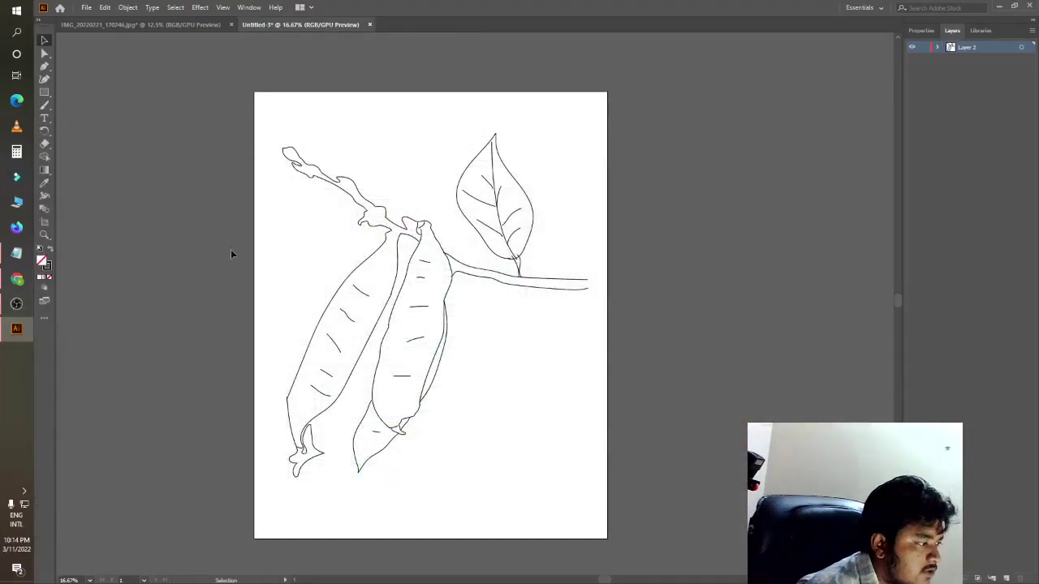
scroll(268, 328, "down", 1)
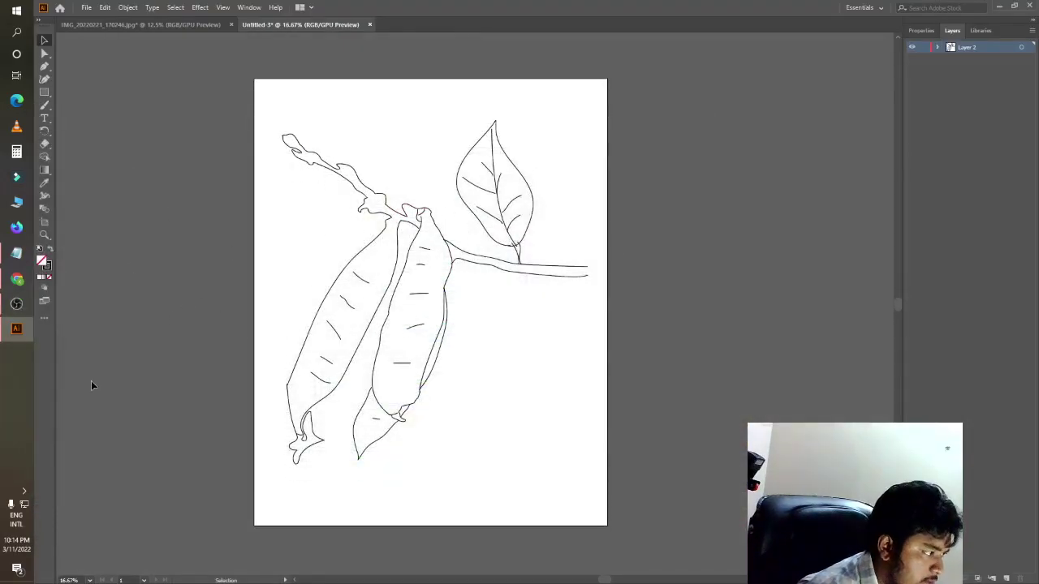
left_click(296, 148)
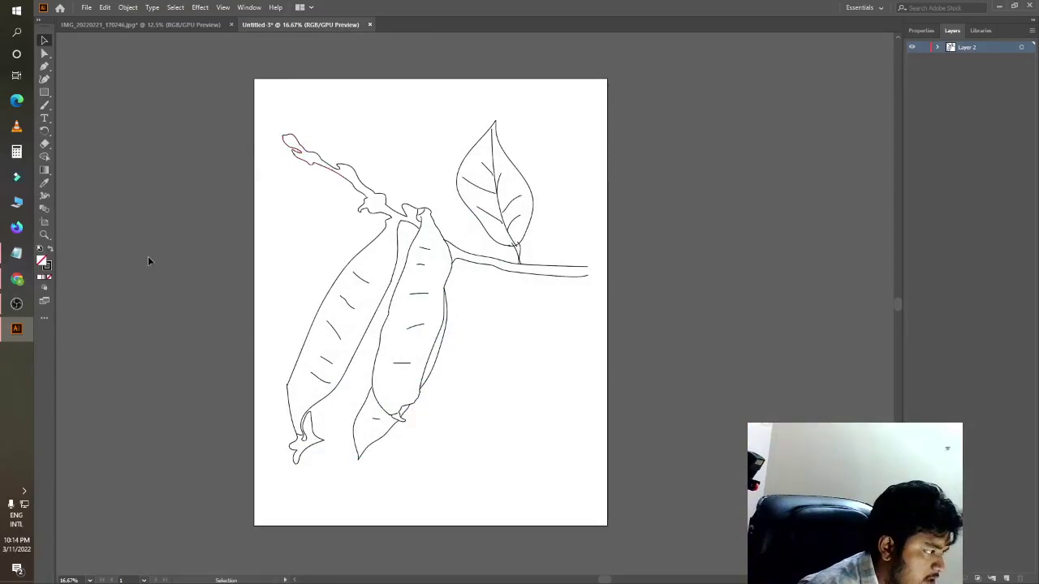